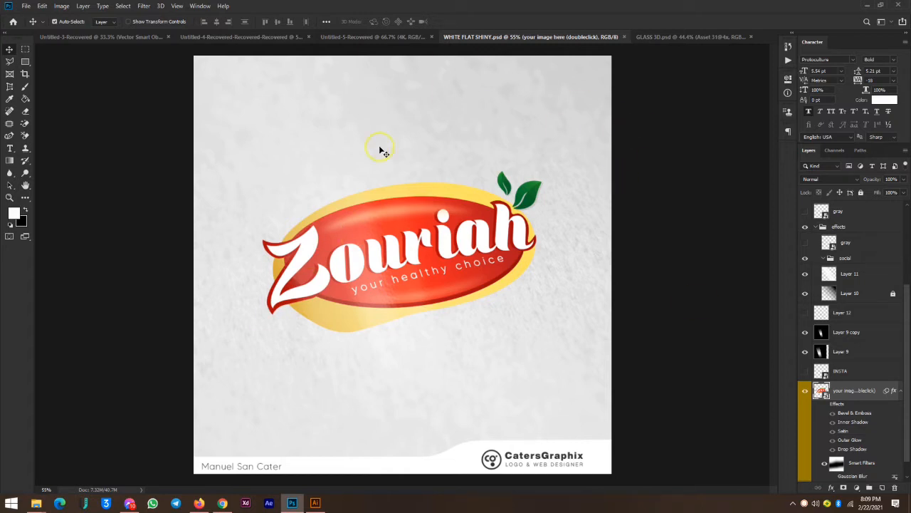
Step: Compare the finished logo mockups in the WHITE FLAT SHINY.psd and GLASS 3D.psd documents
{"action": "left_click", "coordinate": [667, 36]}
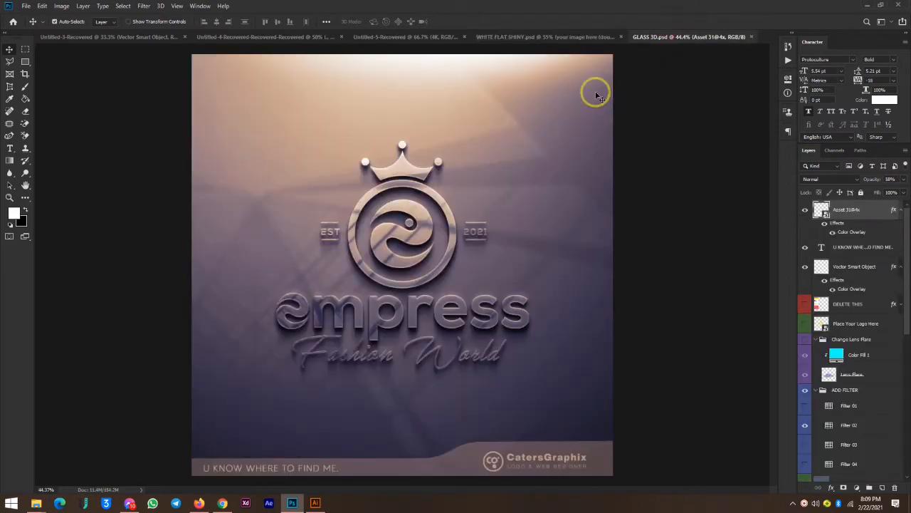
{"action": "left_click", "coordinate": [512, 38]}
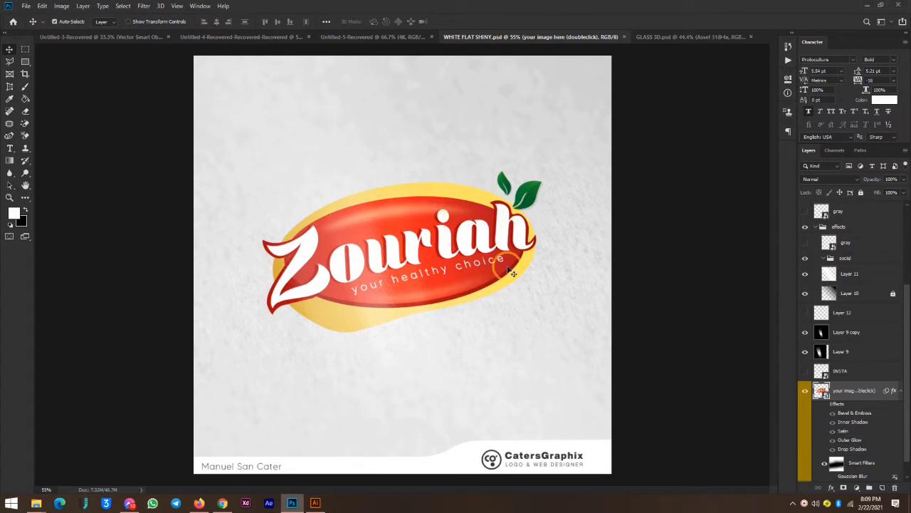
{"action": "left_click", "coordinate": [708, 36]}
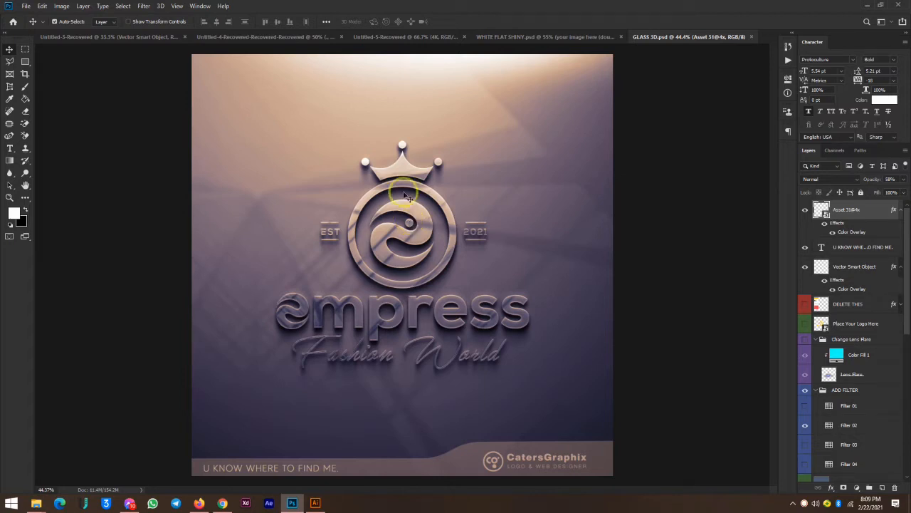
Step: Switch to Illustrator and examine the white-text and dark-text versions of the Apple Lite Care logo in APPLE DOC.ai
{"action": "left_click", "coordinate": [316, 503]}
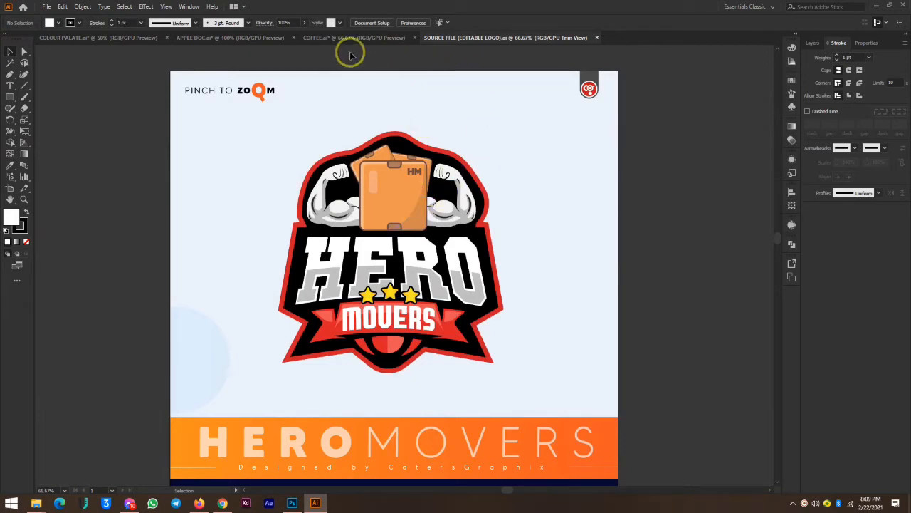
{"action": "left_click", "coordinate": [243, 38]}
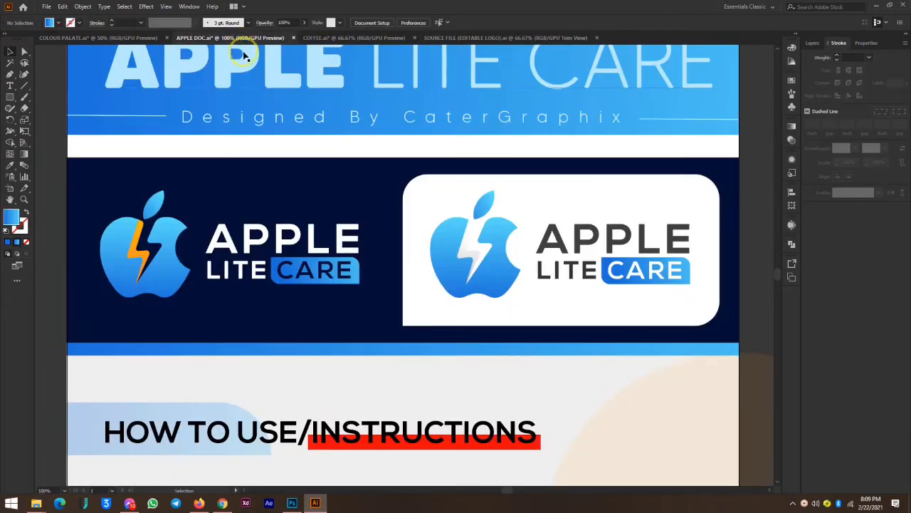
{"action": "left_click", "coordinate": [168, 287]}
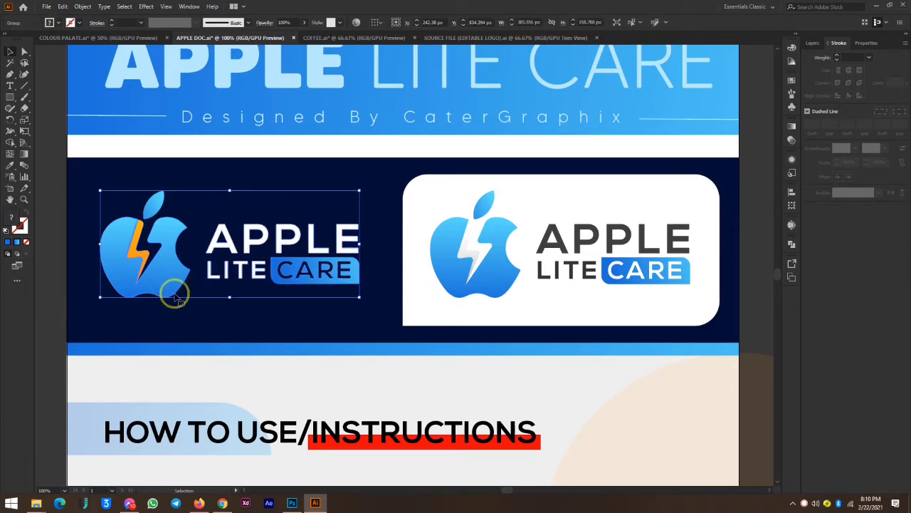
{"action": "left_click", "coordinate": [496, 298]}
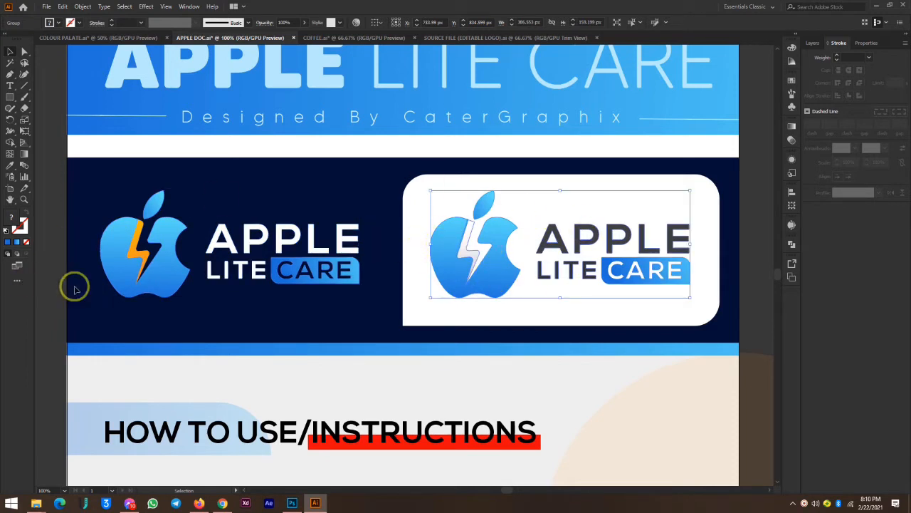
{"action": "left_click", "coordinate": [158, 281]}
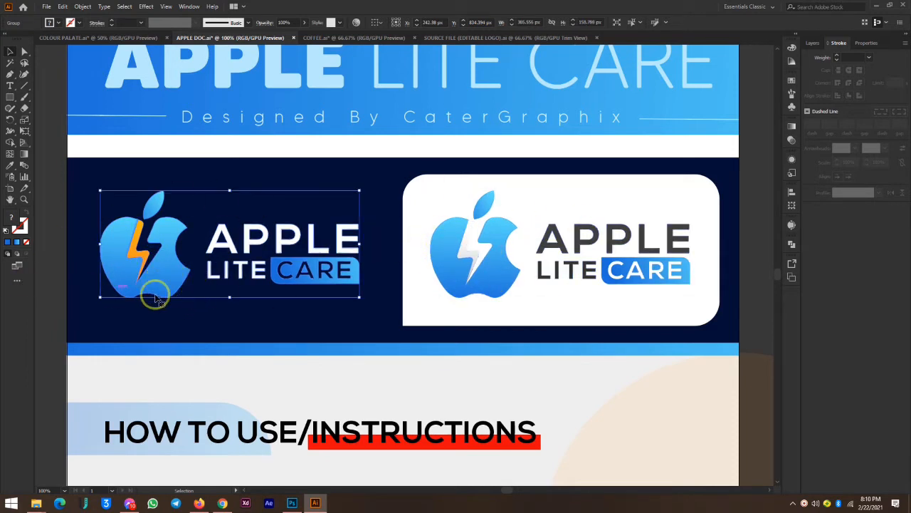
{"action": "mouse_move", "coordinate": [294, 498]}
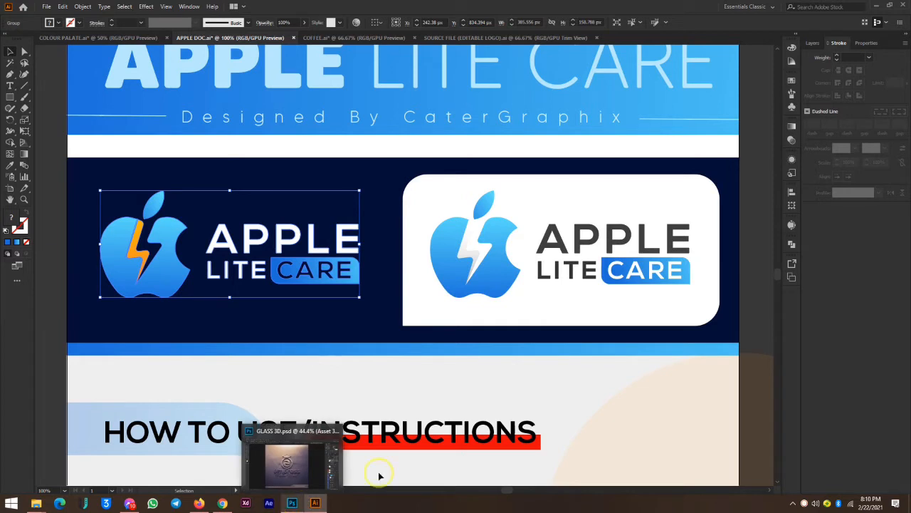
{"action": "left_click", "coordinate": [543, 268]}
Step: Look over the Combat Coffee logos in COFFEE.ai and the Hero Movers logo in the source file, and return to APPLE DOC.ai
{"action": "left_click", "coordinate": [324, 38]}
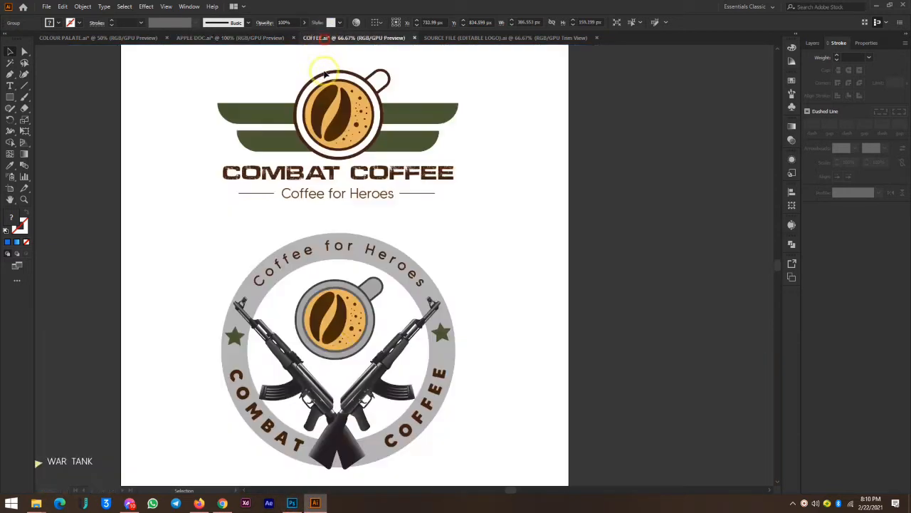
{"action": "left_click", "coordinate": [451, 265]}
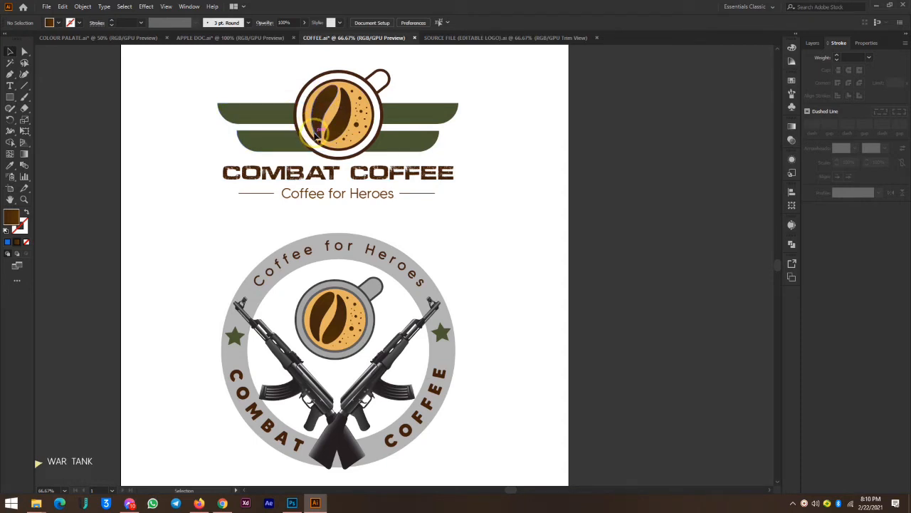
{"action": "left_click", "coordinate": [467, 38]}
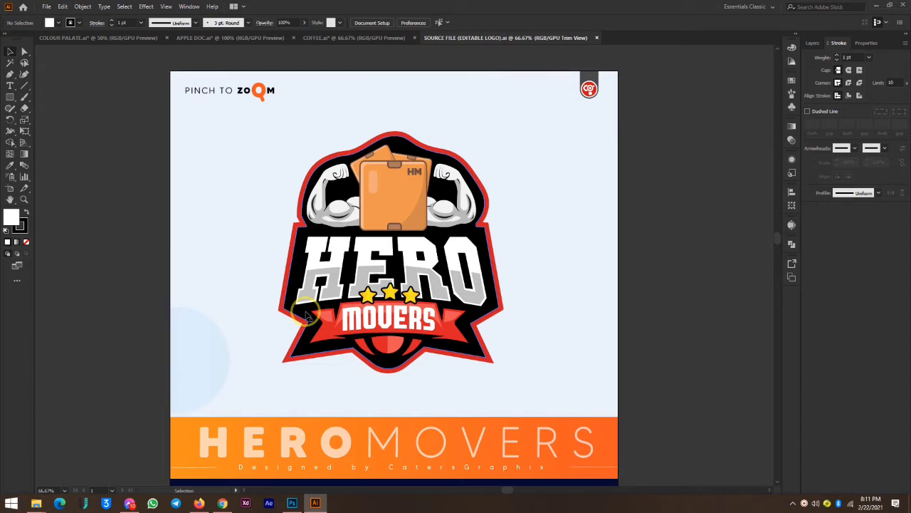
{"action": "left_click", "coordinate": [186, 38]}
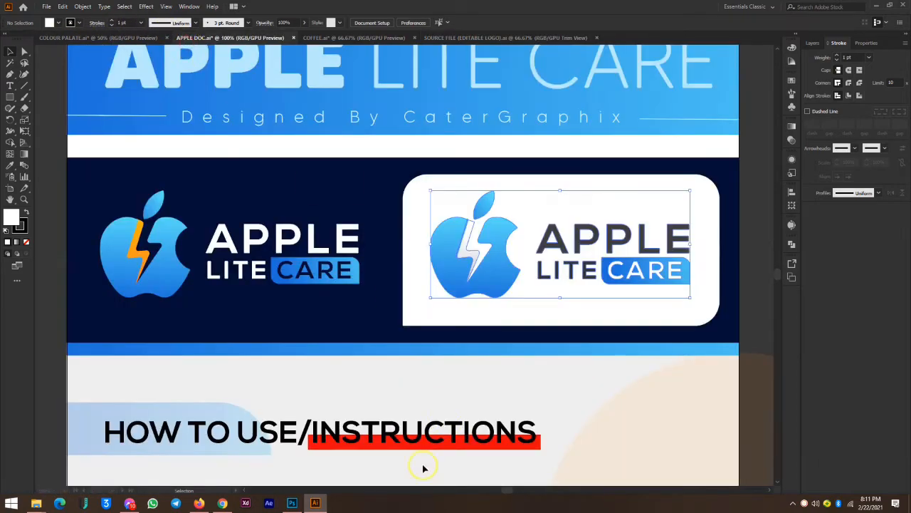
Step: Switch to Photoshop, view the contents of the logo smart object in WHITE FLAT SHINY.psd and close them again
{"action": "left_click", "coordinate": [291, 505]}
{"action": "left_click", "coordinate": [525, 37]}
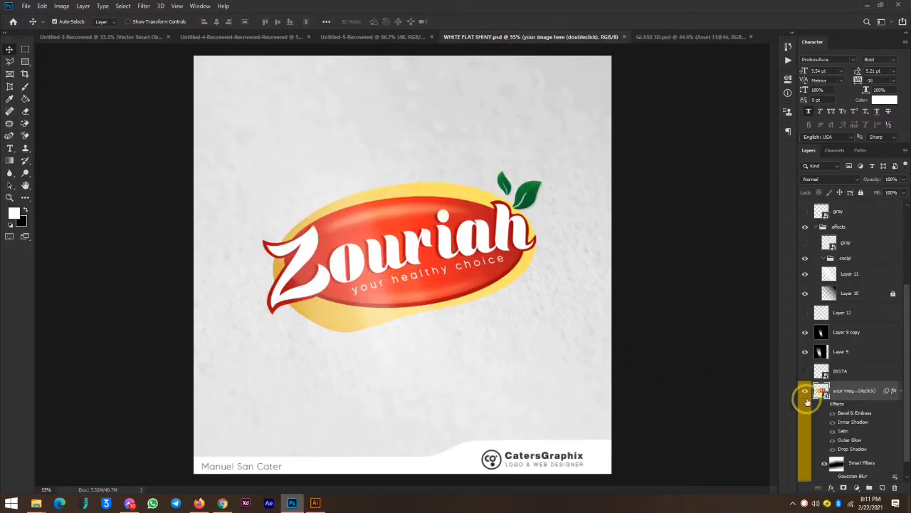
{"action": "double_click", "coordinate": [821, 392]}
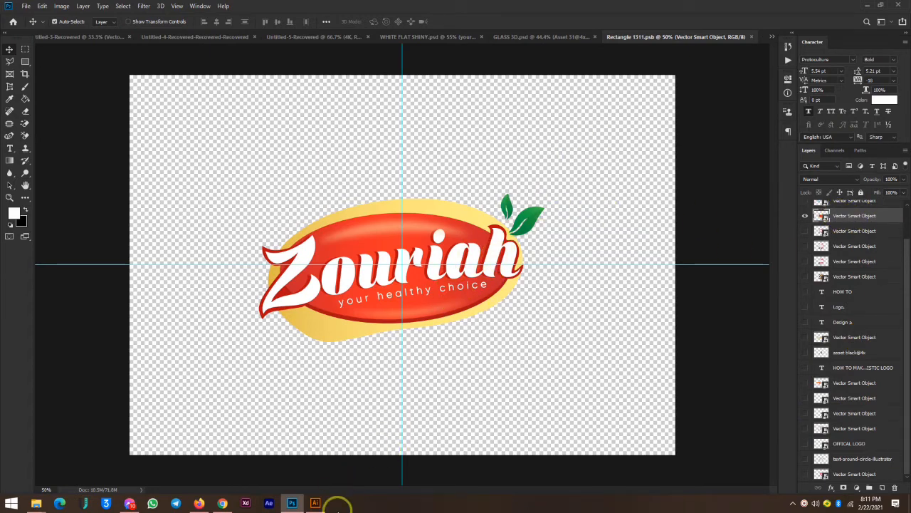
{"action": "left_click", "coordinate": [535, 36]}
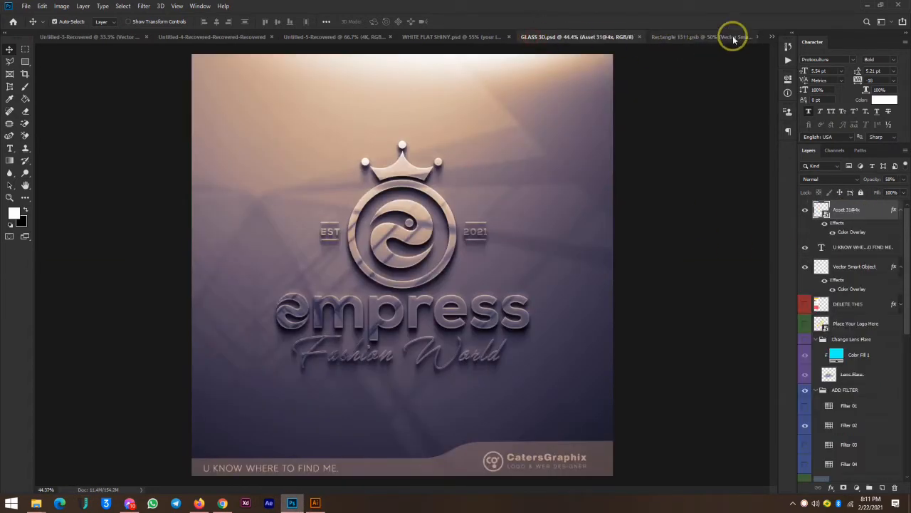
{"action": "left_click", "coordinate": [733, 39]}
{"action": "left_click", "coordinate": [749, 37]}
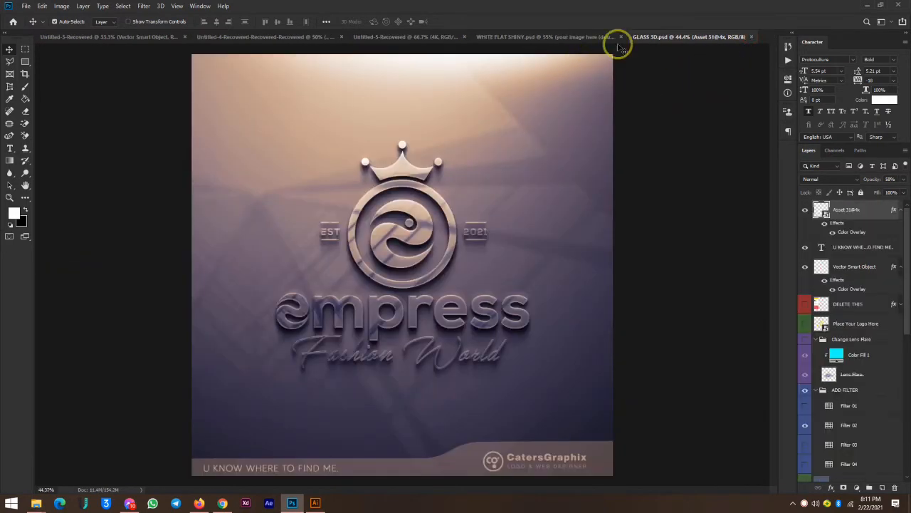
Step: Widen the layer list in WHITE FLAT SHINY.psd to fit full layer names and open the "your image here (doubleclick)" smart object's contents
{"action": "left_click", "coordinate": [544, 37]}
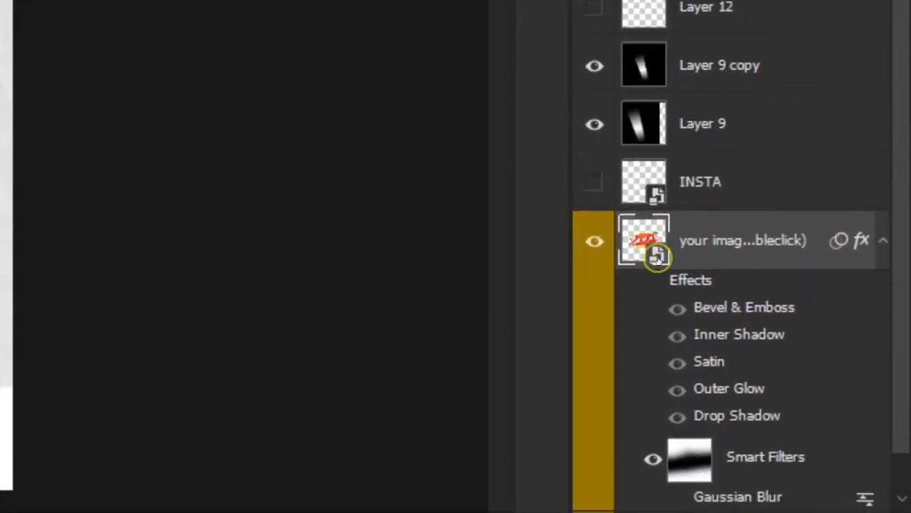
{"action": "scroll", "coordinate": [571, 240], "scroll_direction": "up", "scroll_amount": 2}
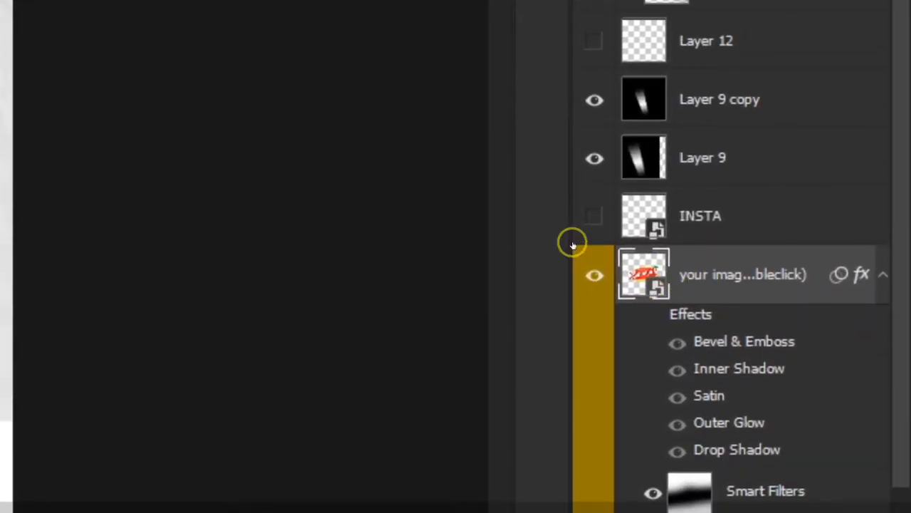
{"action": "left_click_drag", "start_coordinate": [565, 255], "coordinate": [476, 257]}
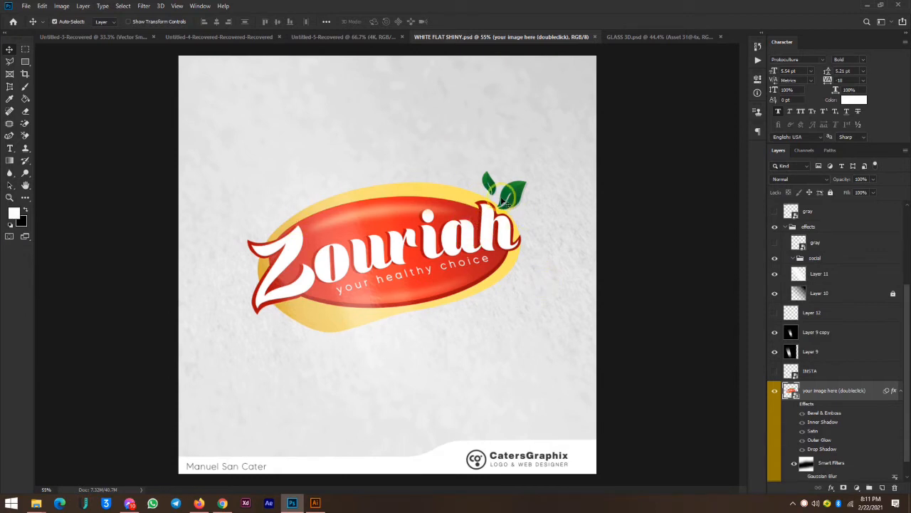
{"action": "double_click", "coordinate": [792, 392]}
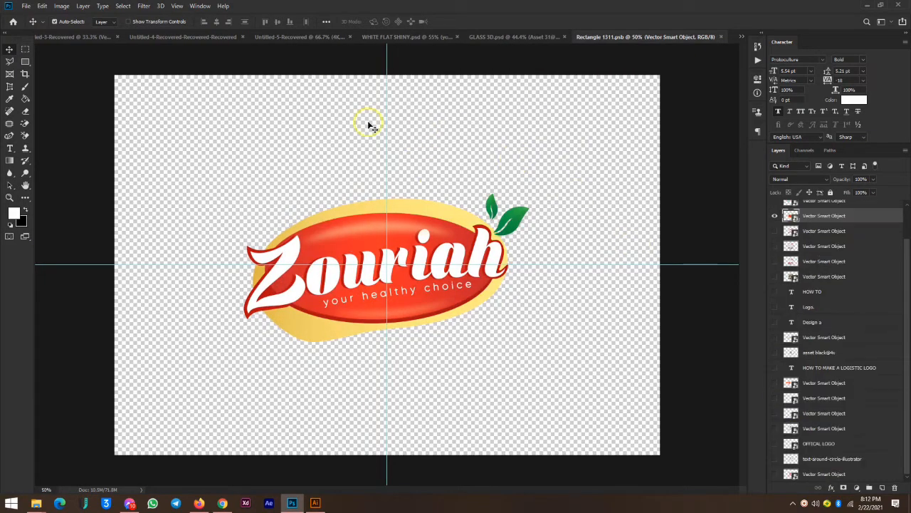
Step: Bring the white-text Apple Lite Care logo from APPLE DOC.ai in Illustrator into Rectangle 1311.psb in Photoshop
{"action": "mouse_move", "coordinate": [314, 498]}
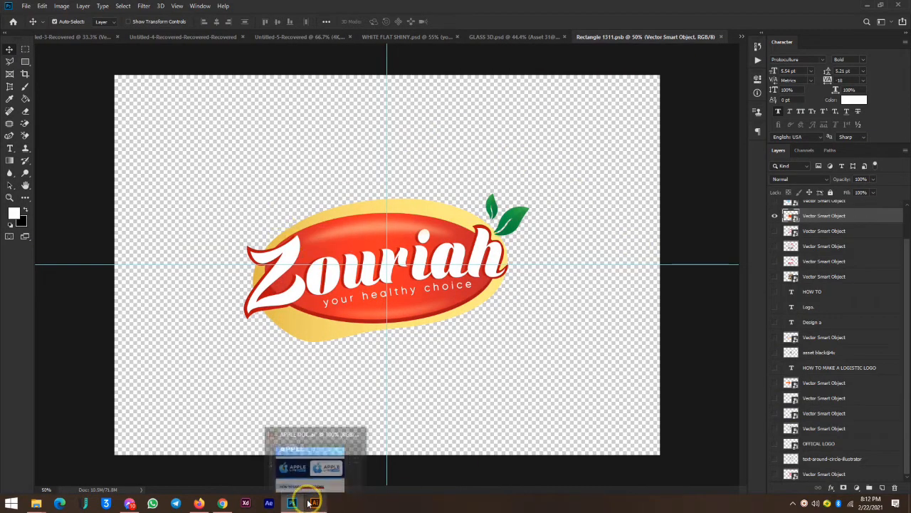
{"action": "left_click", "coordinate": [332, 472]}
{"action": "left_click_drag", "start_coordinate": [172, 277], "coordinate": [401, 271]}
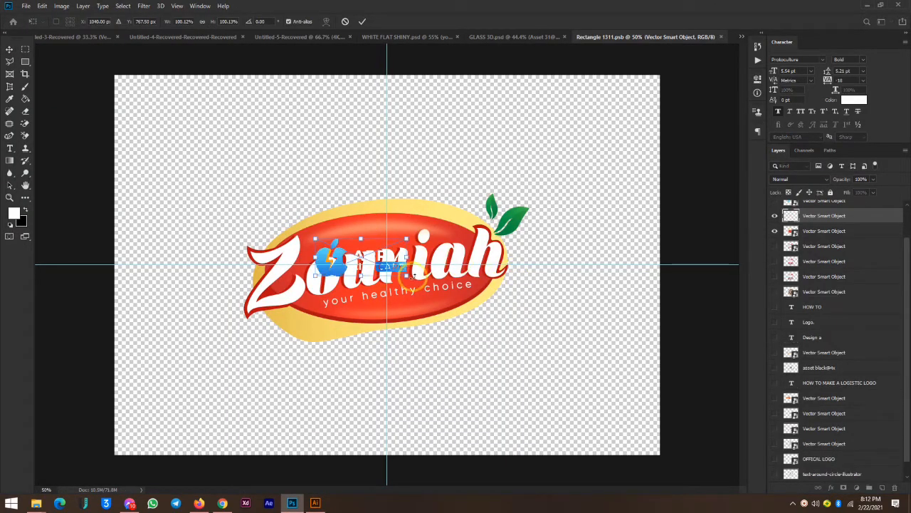
Step: Scale the placed Apple Lite Care logo to about 263% and position it over the Zouriah logo near the canvas centre
{"action": "left_click_drag", "start_coordinate": [363, 236], "coordinate": [360, 187]}
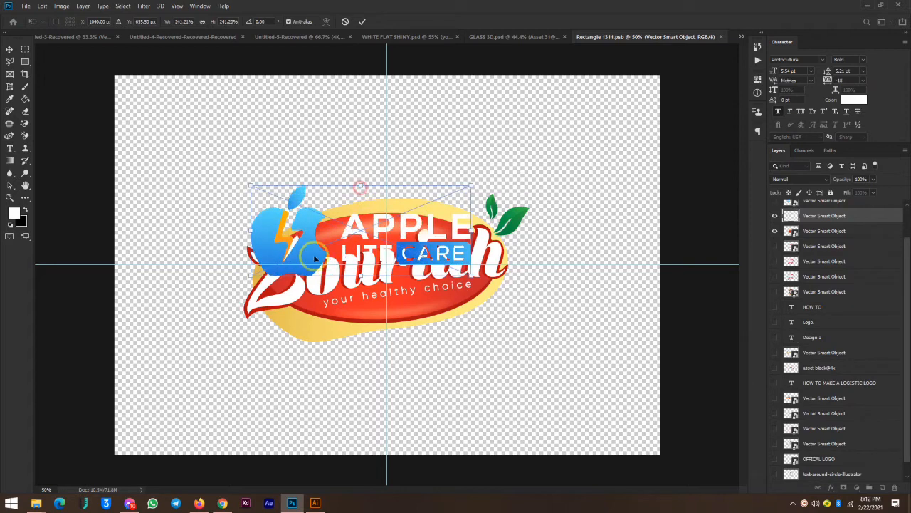
{"action": "left_click_drag", "start_coordinate": [313, 266], "coordinate": [329, 292]}
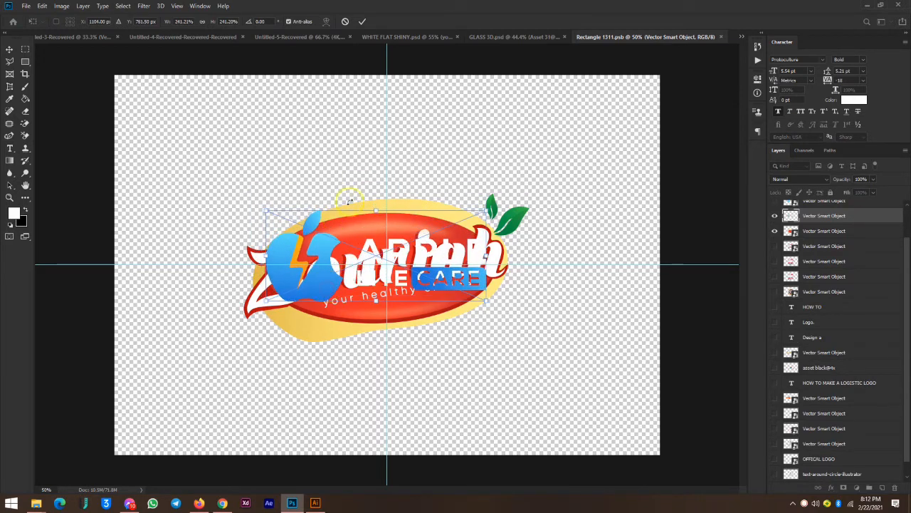
{"action": "left_click_drag", "start_coordinate": [373, 212], "coordinate": [376, 202]}
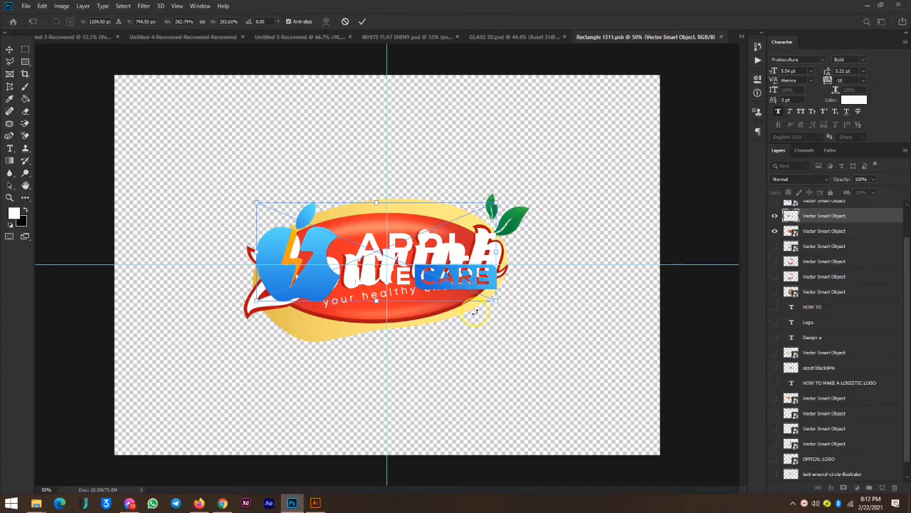
{"action": "key", "text": "Return"}
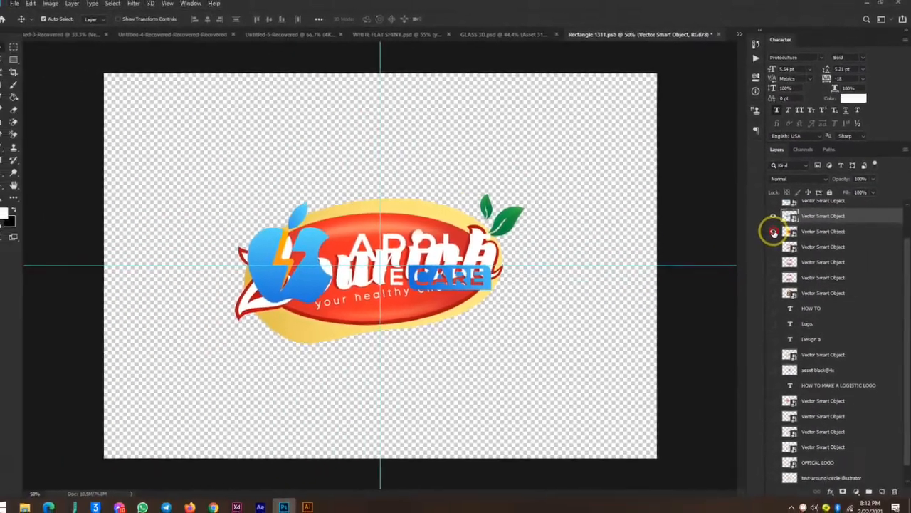
Step: Hide the Zouriah logo layer and save the smart object to update the mockup in WHITE FLAT SHINY.psd
{"action": "left_click", "coordinate": [639, 258]}
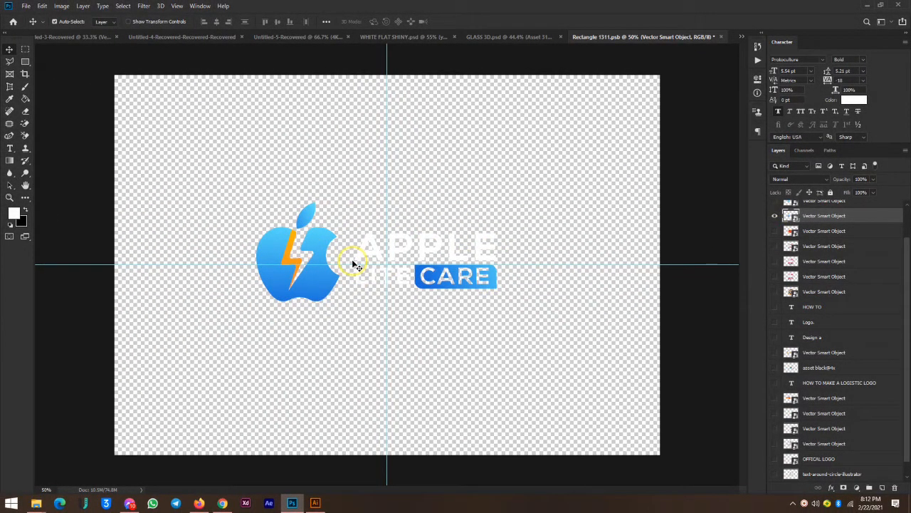
{"action": "key", "text": "ctrl+s"}
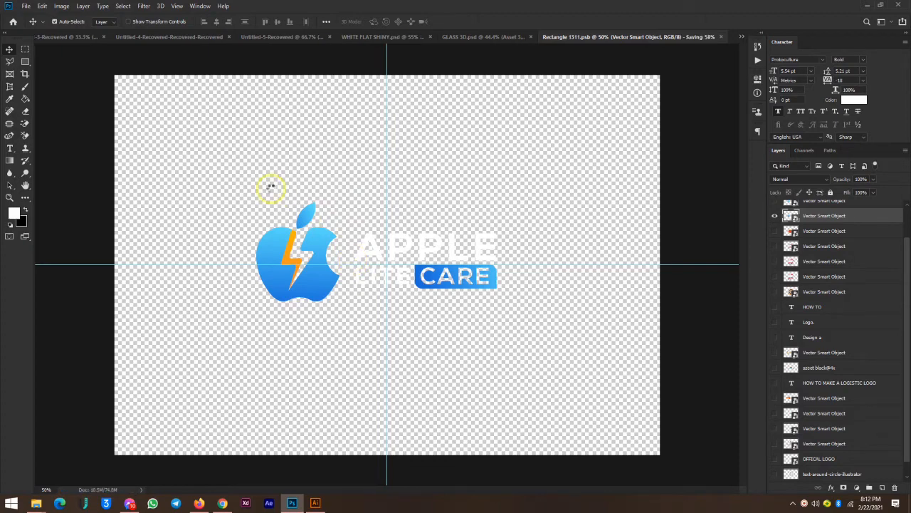
{"action": "left_click", "coordinate": [520, 39]}
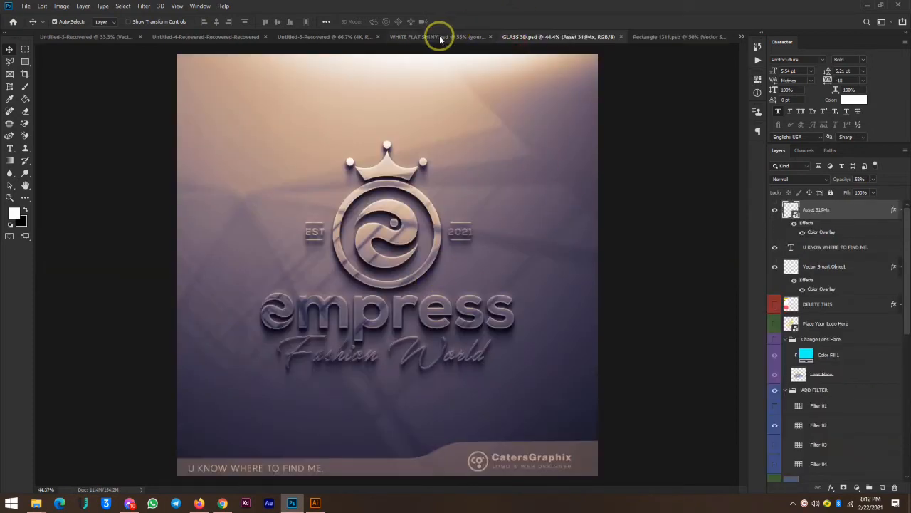
{"action": "left_click", "coordinate": [440, 39]}
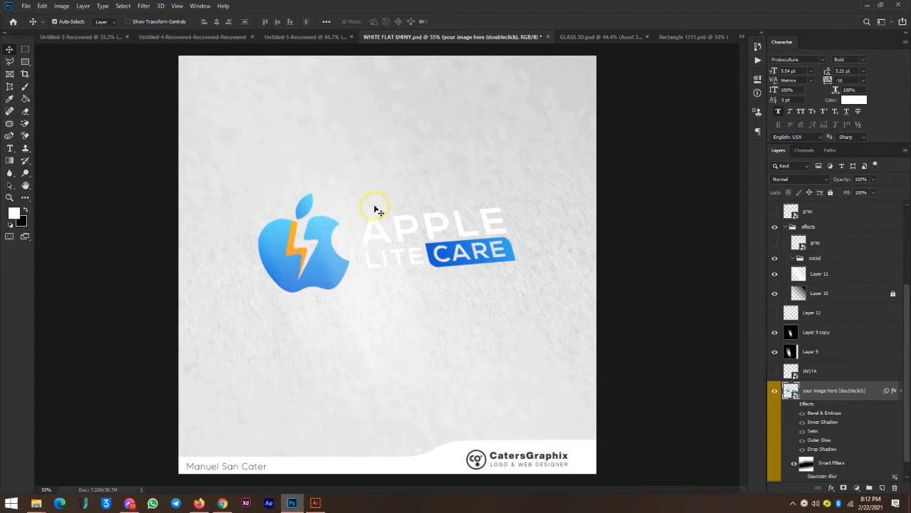
Step: Place the dark-text Apple Lite Care logo from Illustrator in Rectangle 1311.psb, enlarged to about 286%, and hide the white-text logo layer
{"action": "left_click", "coordinate": [678, 35]}
{"action": "left_click", "coordinate": [316, 502]}
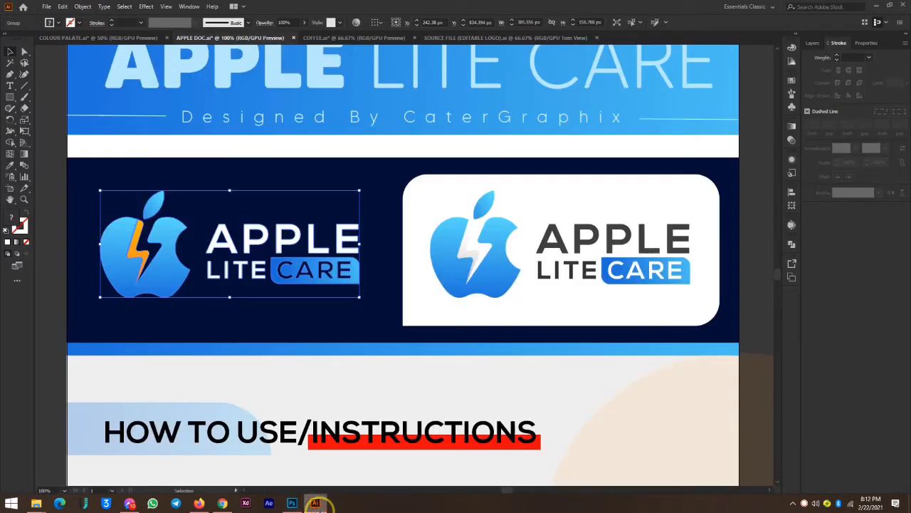
{"action": "left_click", "coordinate": [501, 272]}
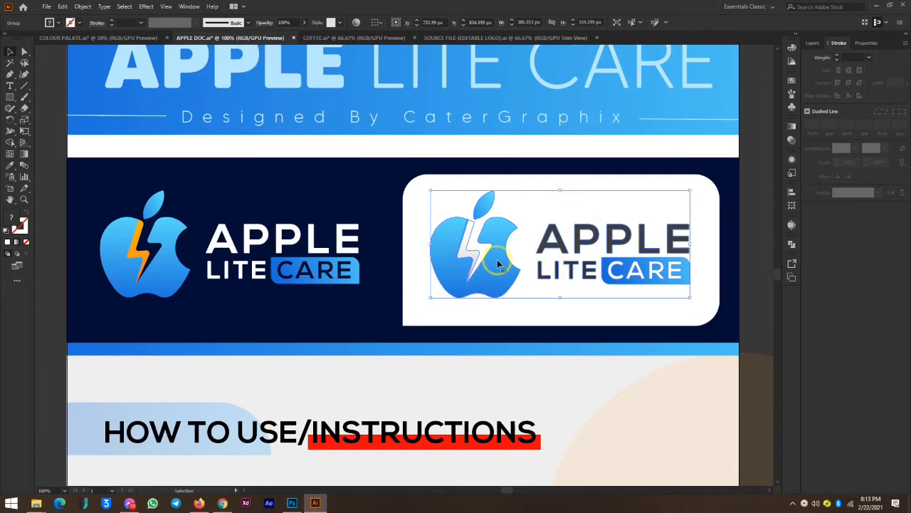
{"action": "mouse_move", "coordinate": [499, 265]}
{"action": "left_mouse_down"}
{"action": "mouse_move", "coordinate": [366, 498]}
{"action": "mouse_move", "coordinate": [305, 498]}
{"action": "mouse_move", "coordinate": [330, 463]}
{"action": "mouse_move", "coordinate": [337, 265]}
{"action": "mouse_move", "coordinate": [305, 209]}
{"action": "mouse_move", "coordinate": [329, 173]}
{"action": "mouse_move", "coordinate": [287, 269]}
{"action": "mouse_move", "coordinate": [304, 275]}
{"action": "left_mouse_up"}
{"action": "key", "text": "Return"}
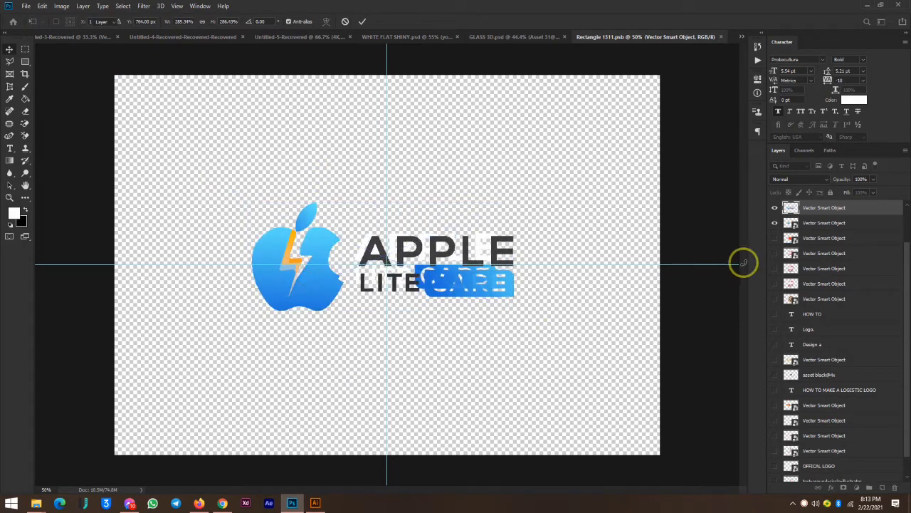
{"action": "left_click", "coordinate": [775, 223]}
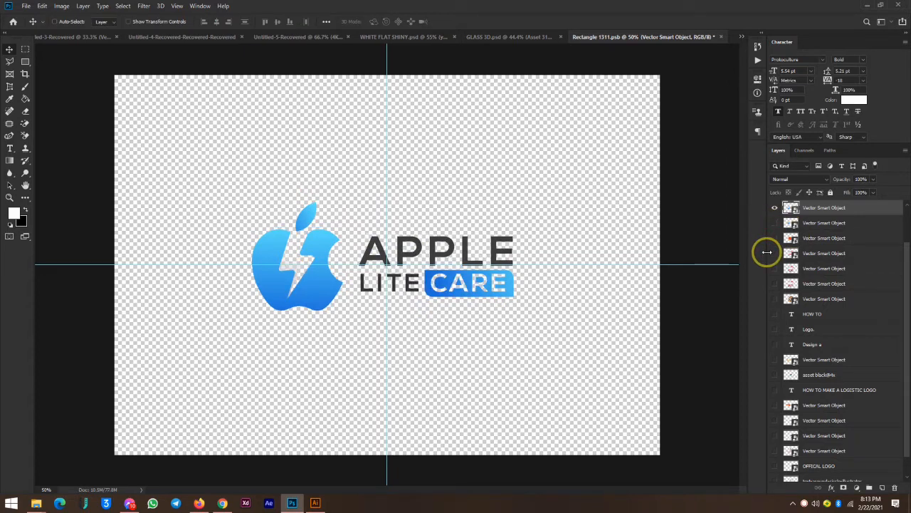
Step: Check the updated WHITE FLAT SHINY.psd mockup and open the Place Your Logo Here smart object from GLASS 3D.psd
{"action": "left_click", "coordinate": [390, 40]}
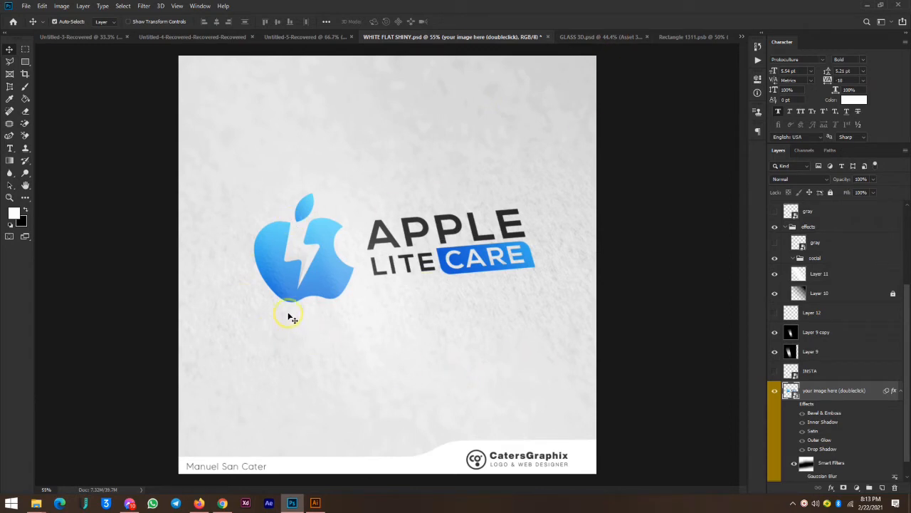
{"action": "left_click", "coordinate": [591, 37]}
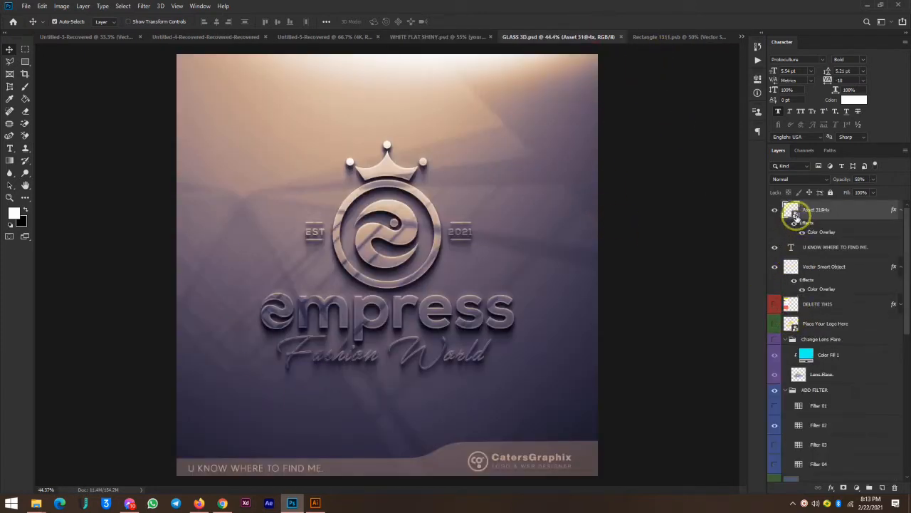
{"action": "left_click", "coordinate": [796, 326]}
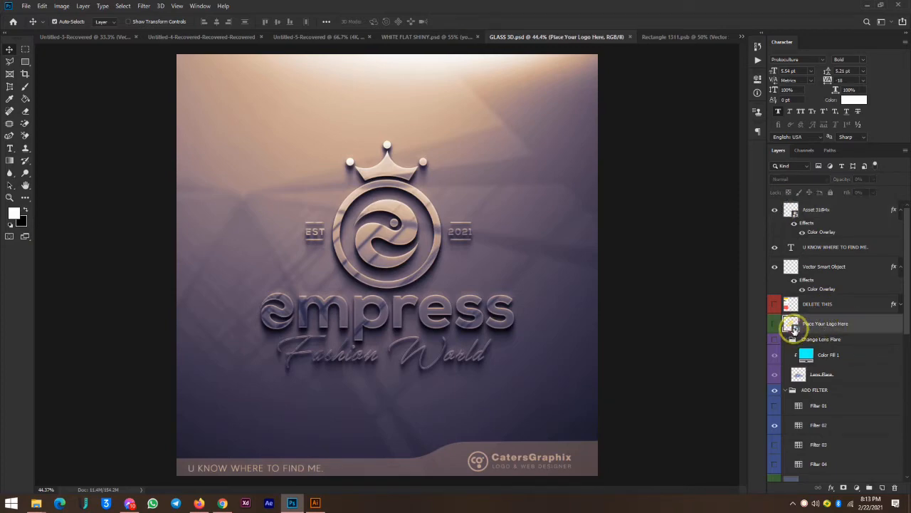
{"action": "double_click", "coordinate": [794, 326]}
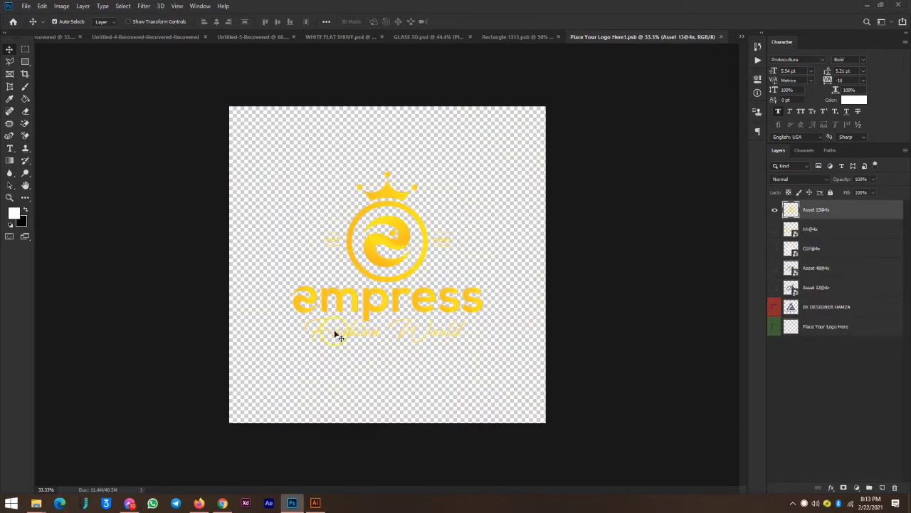
Step: Bring the dark-text Apple Lite Care logo from APPLE DOC.ai in Illustrator into Place Your Logo Here1.psb in Photoshop
{"action": "left_click", "coordinate": [316, 502]}
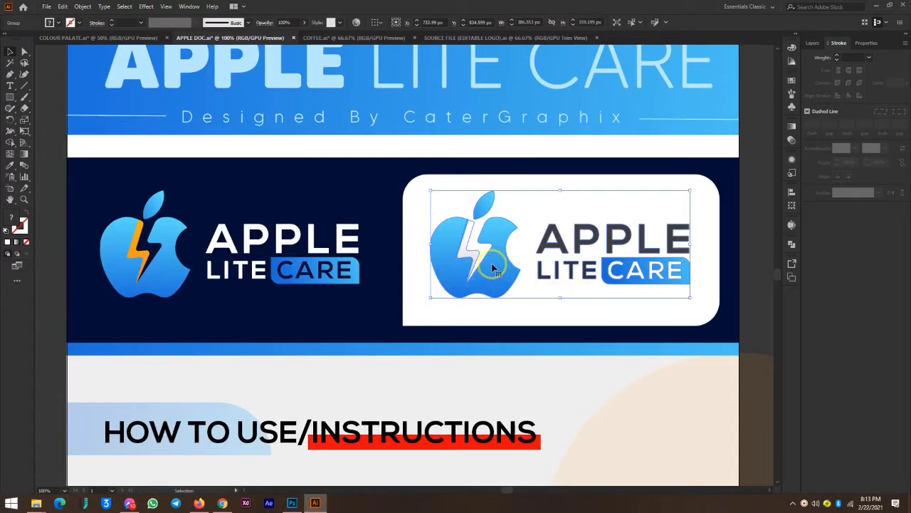
{"action": "left_click", "coordinate": [140, 276]}
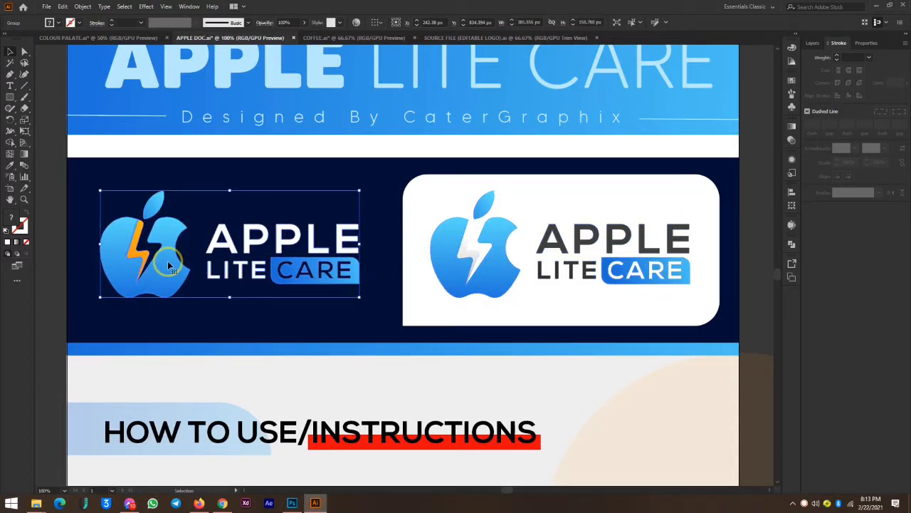
{"action": "left_click_drag", "start_coordinate": [508, 279], "coordinate": [336, 342]}
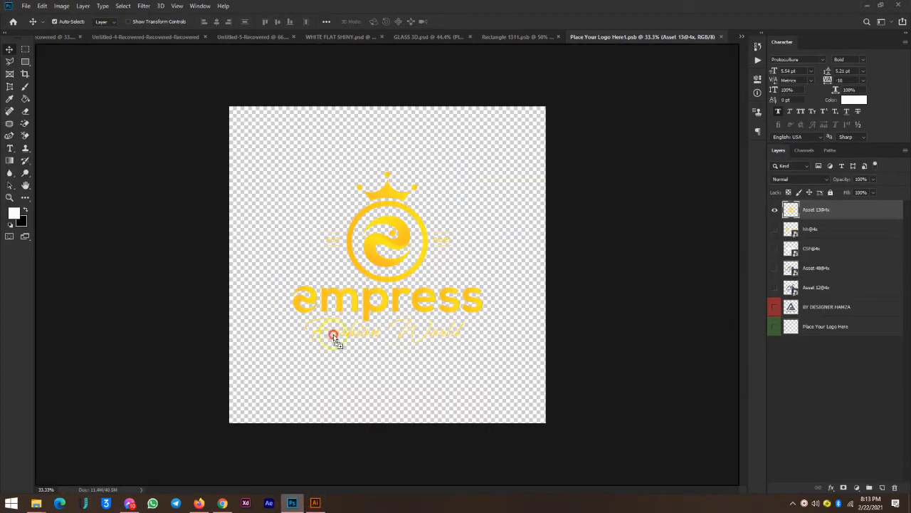
Step: Enlarge the placed Apple Lite Care logo to about the width of the Empress wordmark and position it near the canvas centre
{"action": "left_click_drag", "start_coordinate": [375, 262], "coordinate": [371, 288]}
{"action": "left_click_drag", "start_coordinate": [387, 347], "coordinate": [367, 178]}
{"action": "left_click_drag", "start_coordinate": [333, 240], "coordinate": [366, 284]}
{"action": "left_click_drag", "start_coordinate": [404, 221], "coordinate": [402, 229]}
{"action": "mouse_move", "coordinate": [392, 268]}
{"action": "left_mouse_down"}
{"action": "mouse_move", "coordinate": [387, 250]}
{"action": "mouse_move", "coordinate": [397, 250]}
{"action": "mouse_move", "coordinate": [386, 245]}
{"action": "mouse_move", "coordinate": [381, 263]}
{"action": "left_mouse_up"}
{"action": "key", "text": "Return"}
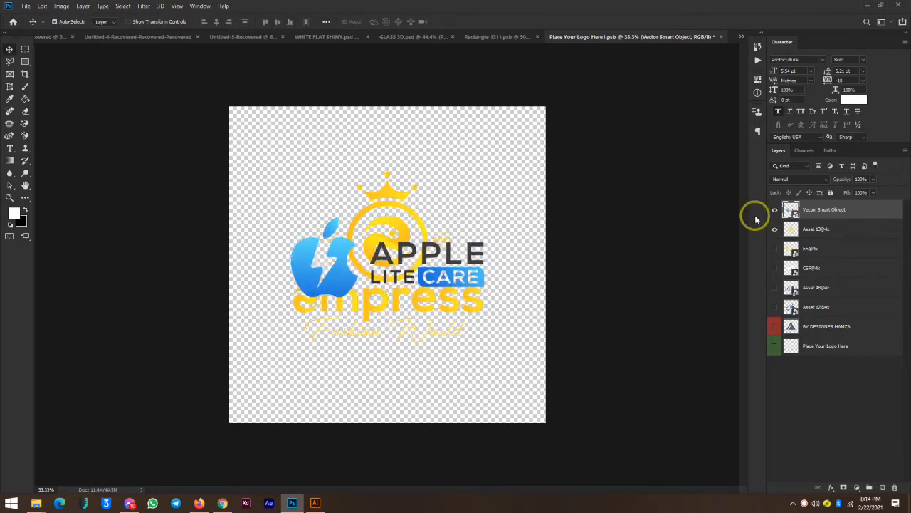
Step: Hide the Empress logo layer, save the smart object, close Rectangle 1311.psb and show the GLASS 3D.psd mockup
{"action": "left_click", "coordinate": [775, 228]}
{"action": "key", "text": "ctrl+s"}
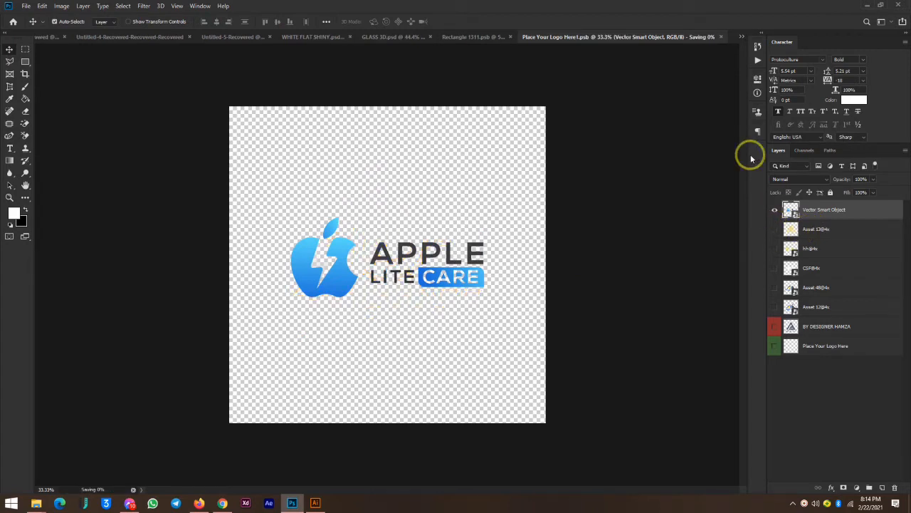
{"action": "left_click", "coordinate": [499, 36]}
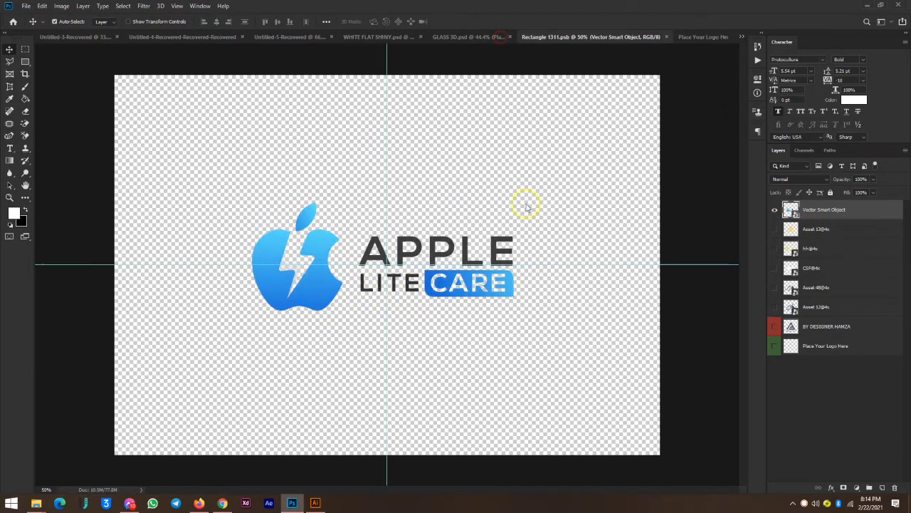
{"action": "left_click", "coordinate": [666, 36]}
{"action": "left_click", "coordinate": [514, 36]}
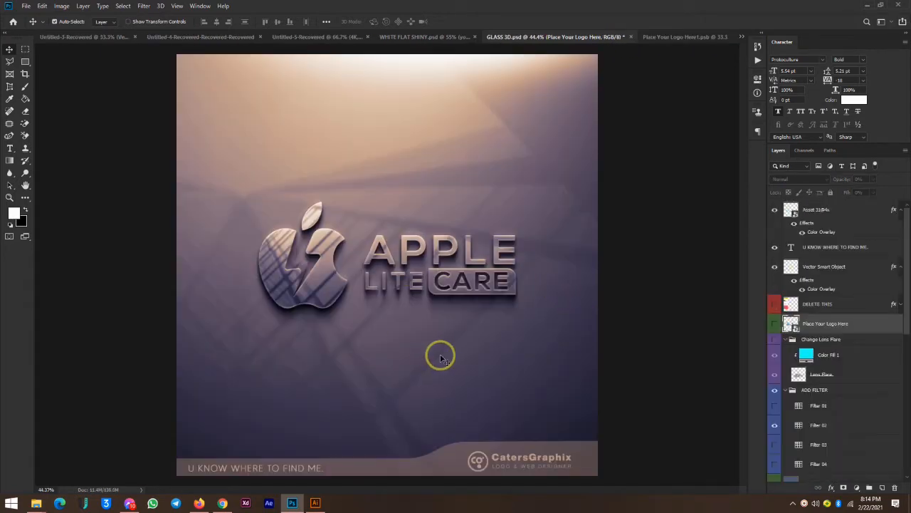
Step: Compare the Apple Lite Care logo versions in Illustrator with the GLASS 3D.psd mockup and its smart object
{"action": "left_click", "coordinate": [316, 503]}
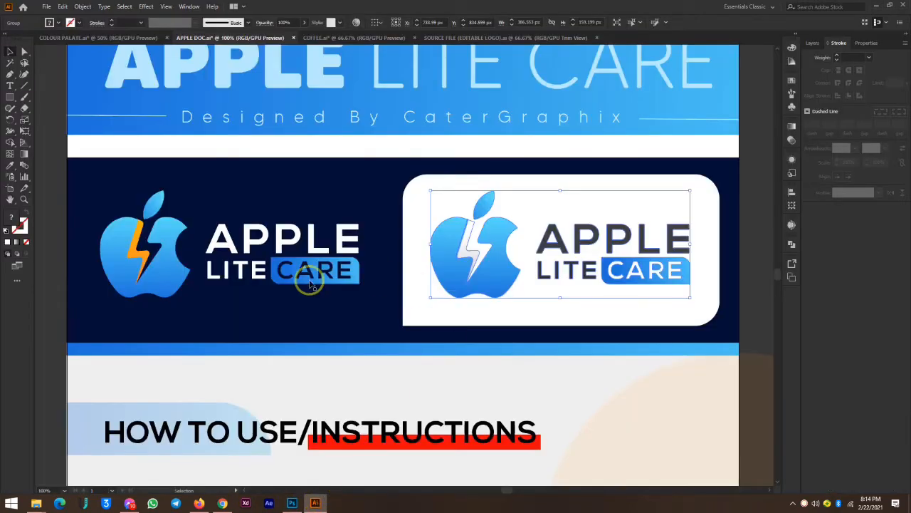
{"action": "left_click", "coordinate": [138, 265]}
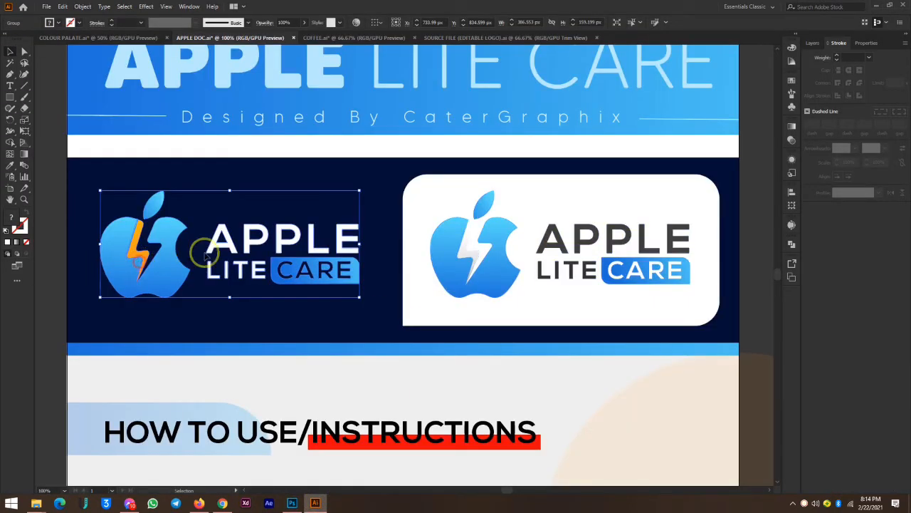
{"action": "left_click", "coordinate": [292, 502]}
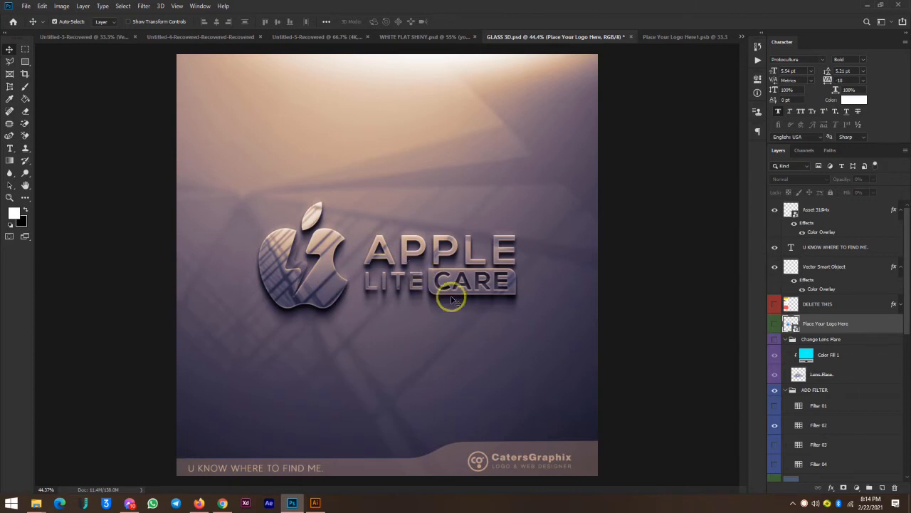
{"action": "left_click", "coordinate": [686, 36]}
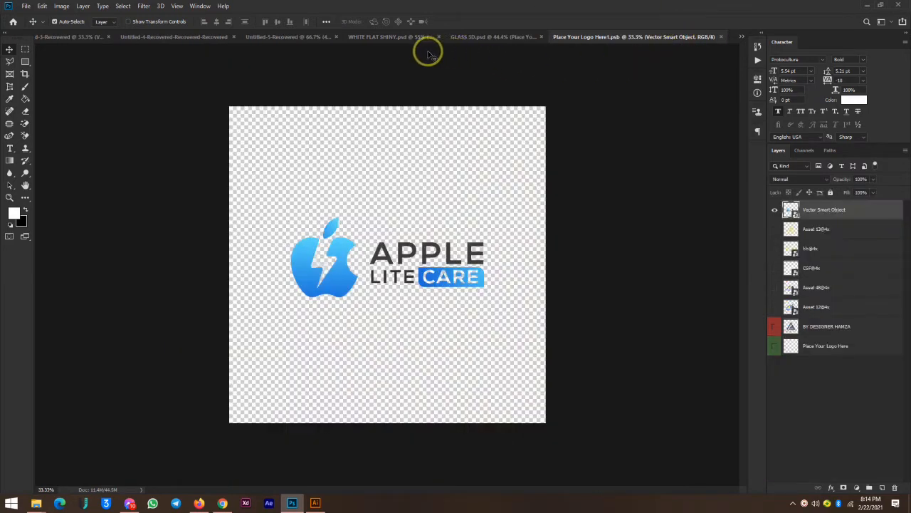
Step: Reopen the Rectangle 1311.psb smart object from WHITE FLAT SHINY.psd and switch to COFFEE.ai in Illustrator
{"action": "left_click", "coordinate": [406, 36]}
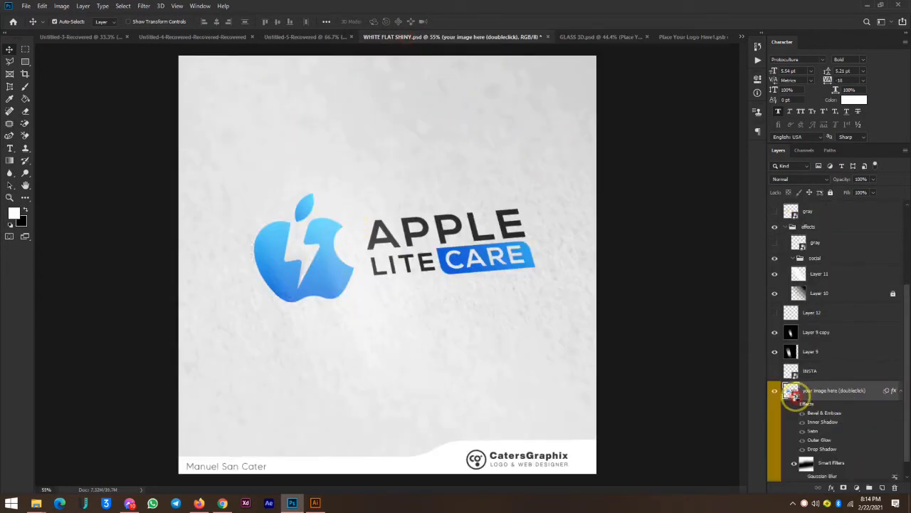
{"action": "double_click", "coordinate": [791, 393]}
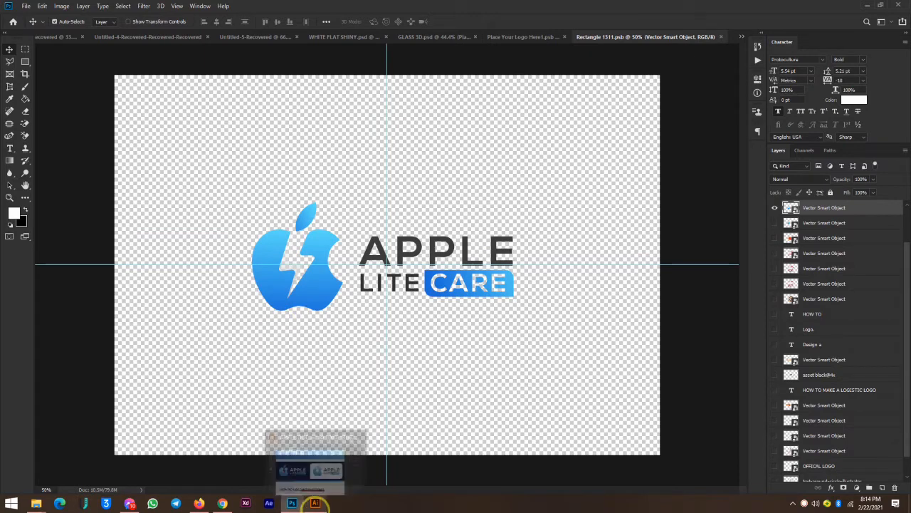
{"action": "left_click", "coordinate": [315, 502]}
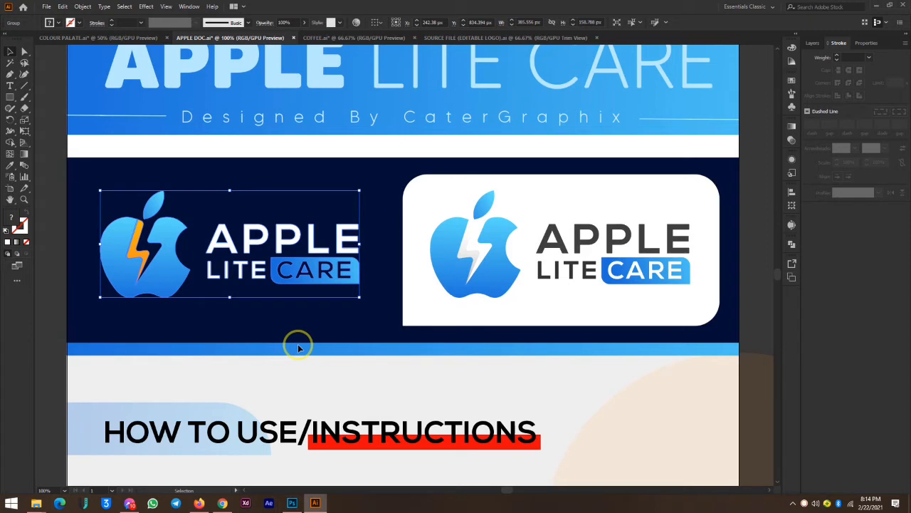
{"action": "left_click", "coordinate": [347, 38]}
Step: Bring the winged-cup Combat Coffee logo from COFFEE.ai into Rectangle 1311.psb in Photoshop
{"action": "left_click", "coordinate": [530, 263]}
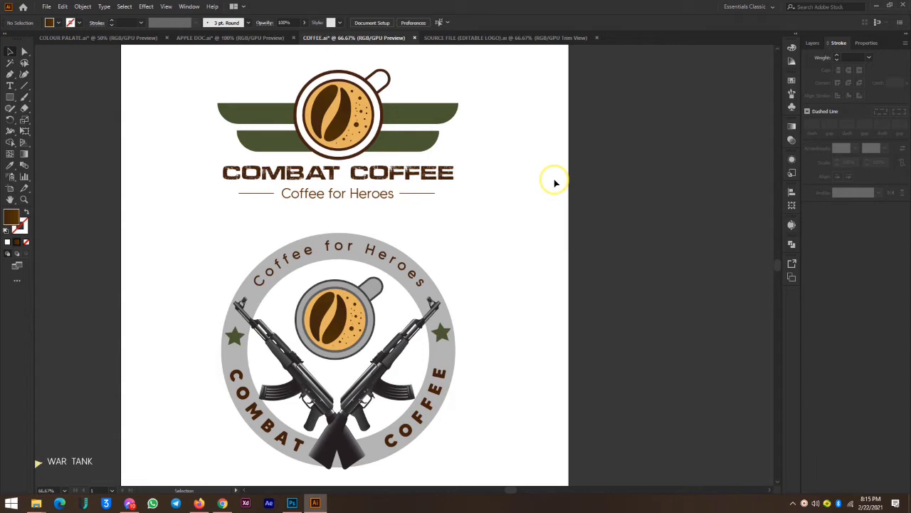
{"action": "left_click", "coordinate": [340, 118]}
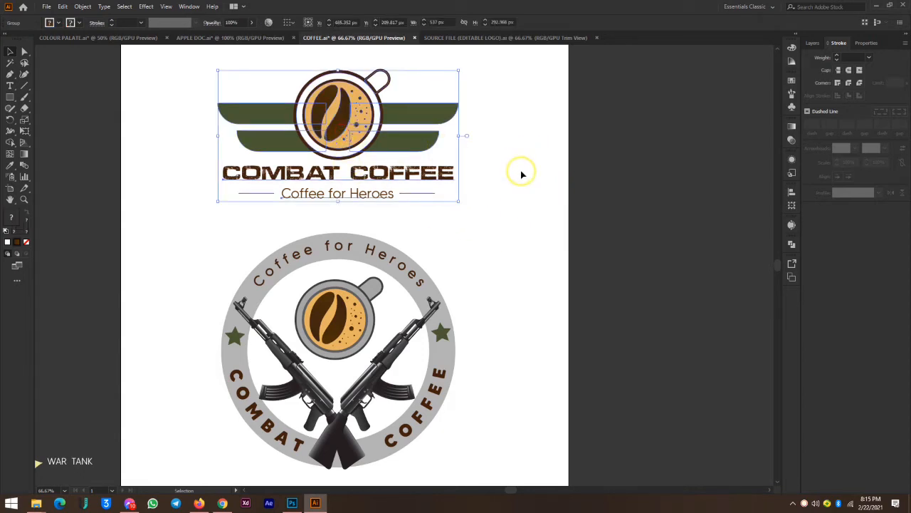
{"action": "left_click", "coordinate": [656, 156]}
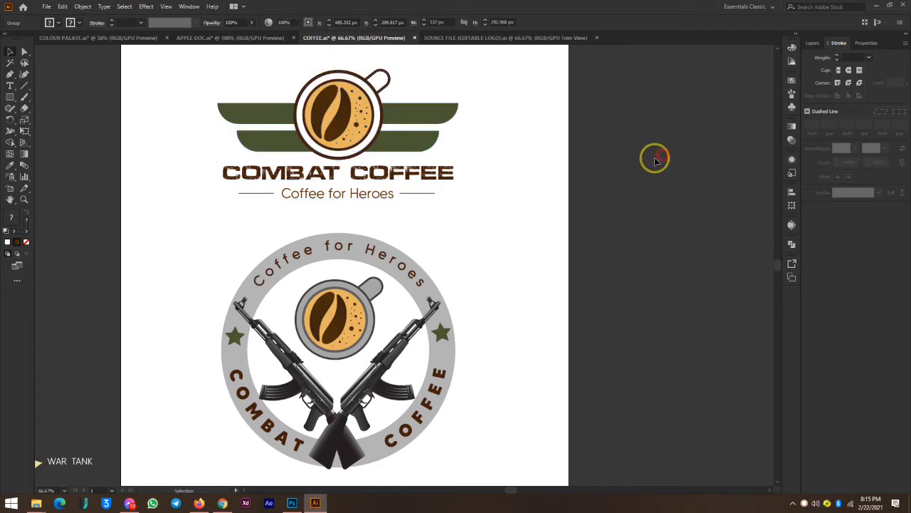
{"action": "left_click", "coordinate": [358, 126]}
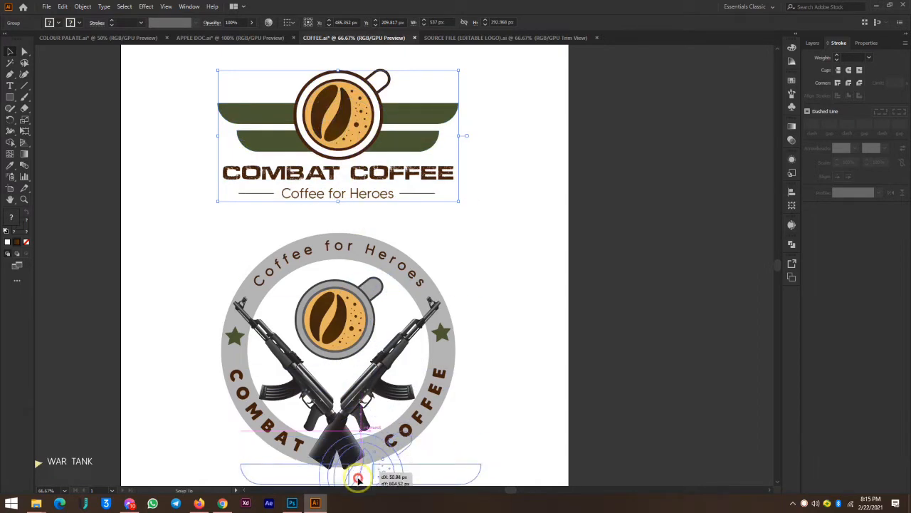
{"action": "left_click", "coordinate": [292, 503]}
Step: Enlarge the placed Combat Coffee logo to about twice its size and position it around the vertical centre guide
{"action": "left_click_drag", "start_coordinate": [361, 280], "coordinate": [364, 253]}
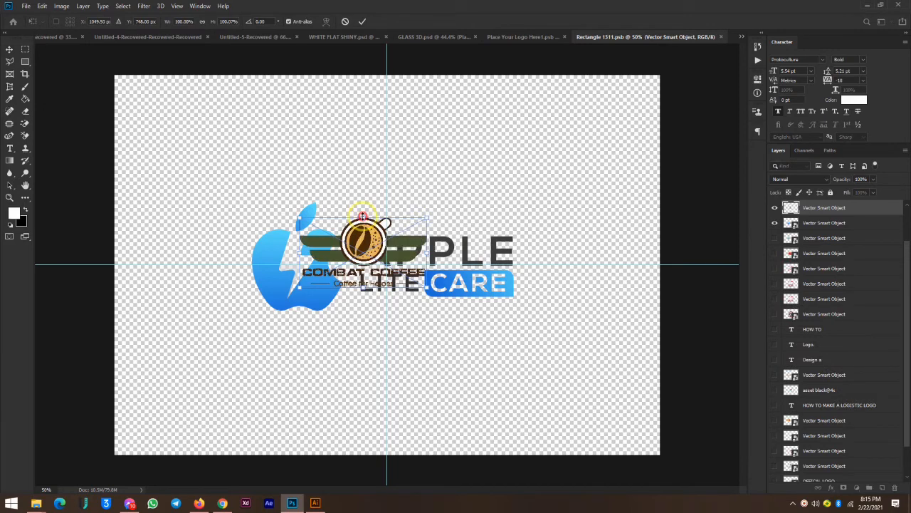
{"action": "left_click_drag", "start_coordinate": [360, 213], "coordinate": [355, 145]}
{"action": "left_click_drag", "start_coordinate": [381, 209], "coordinate": [397, 246]}
{"action": "key", "text": "Return"}
Step: Hide the Apple Lite Care logo layer, save the smart object and show the updated WHITE FLAT SHINY.psd mockup
{"action": "left_click", "coordinate": [774, 222]}
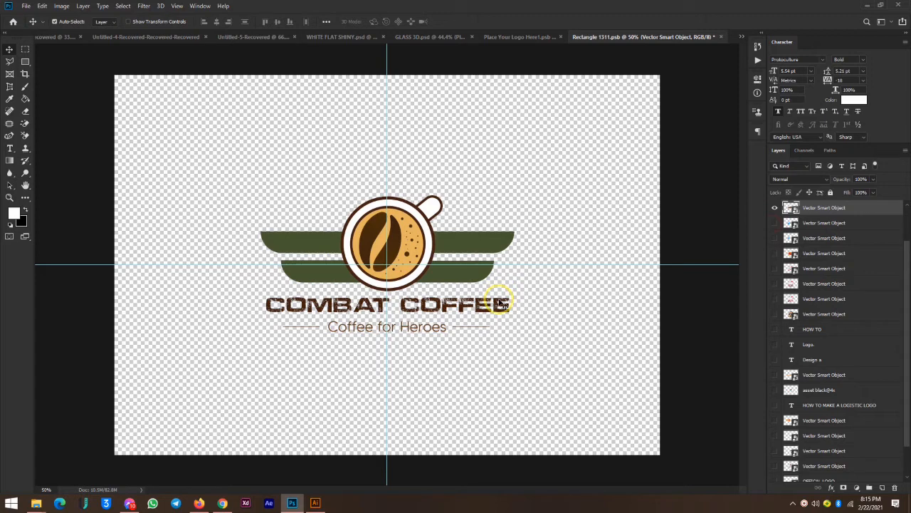
{"action": "key", "text": "ctrl+s"}
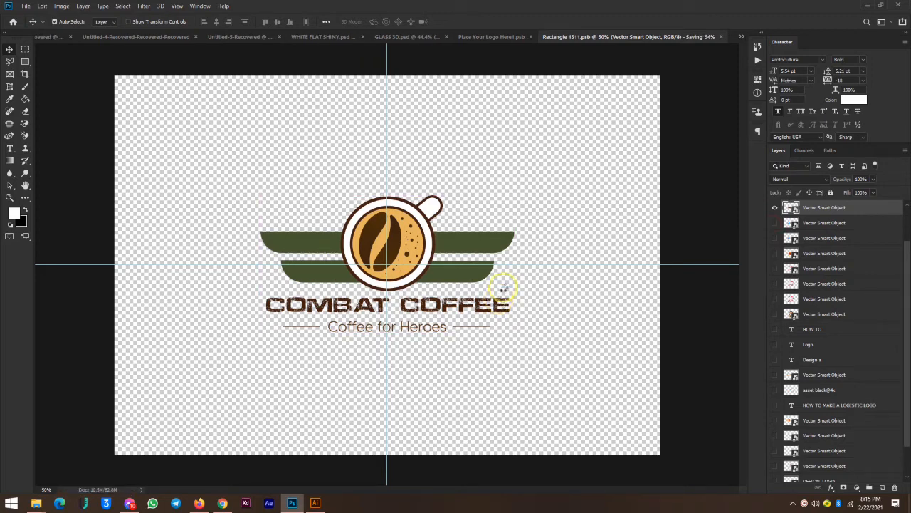
{"action": "left_click", "coordinate": [430, 37]}
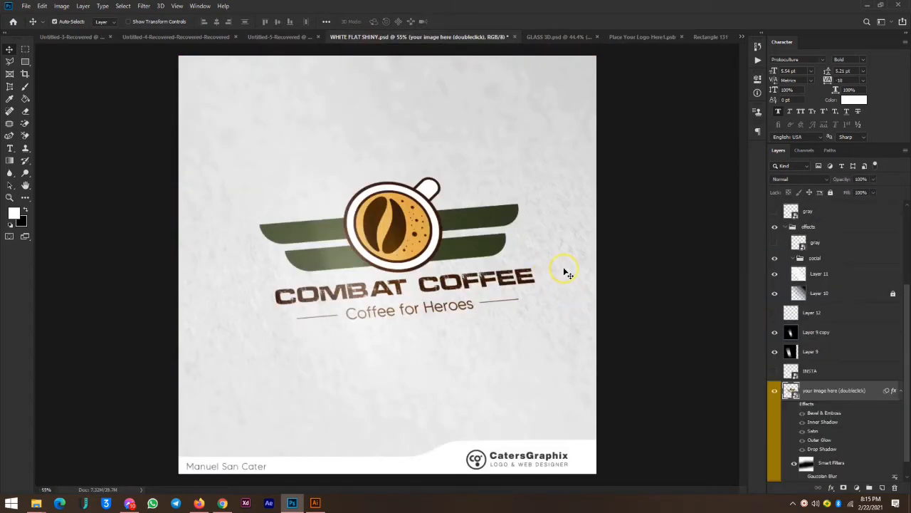
Step: Compare the Combat Coffee logo designs in COFFEE.ai with the WHITE FLAT SHINY.psd mockup
{"action": "left_click", "coordinate": [315, 503]}
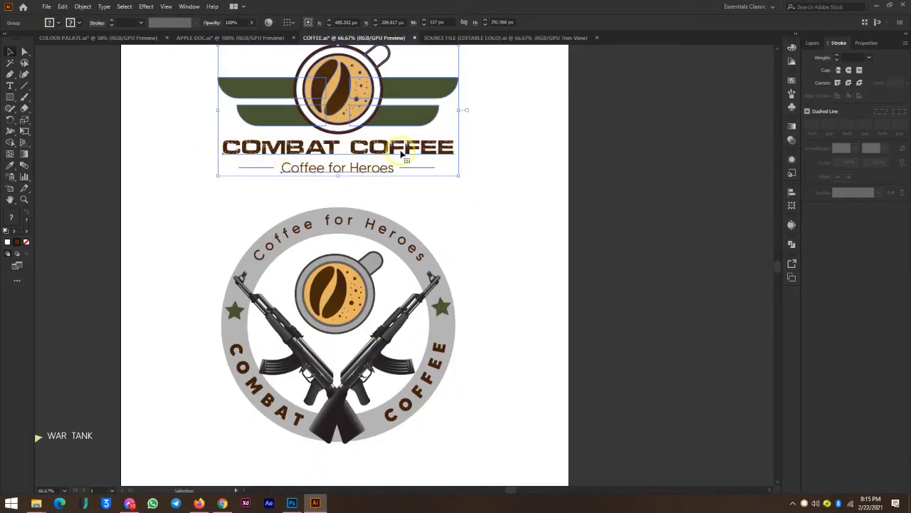
{"action": "left_click", "coordinate": [292, 503]}
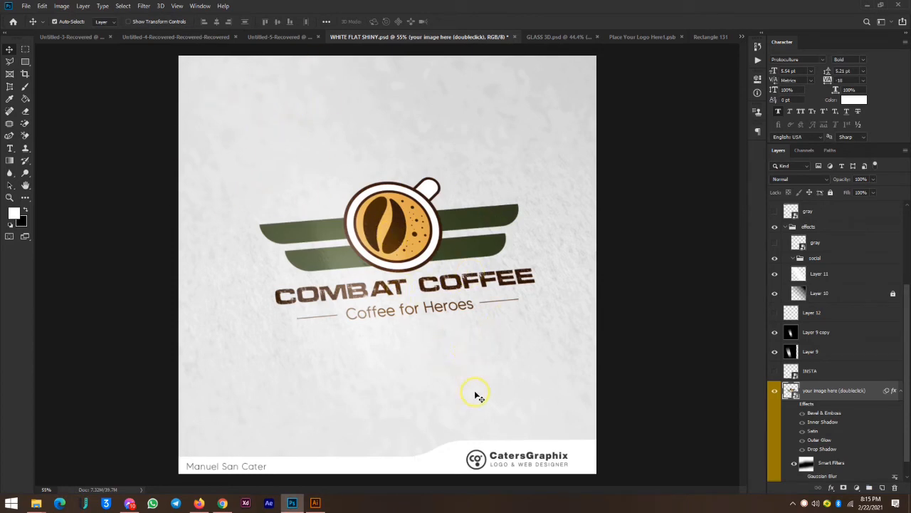
{"action": "left_click", "coordinate": [318, 498]}
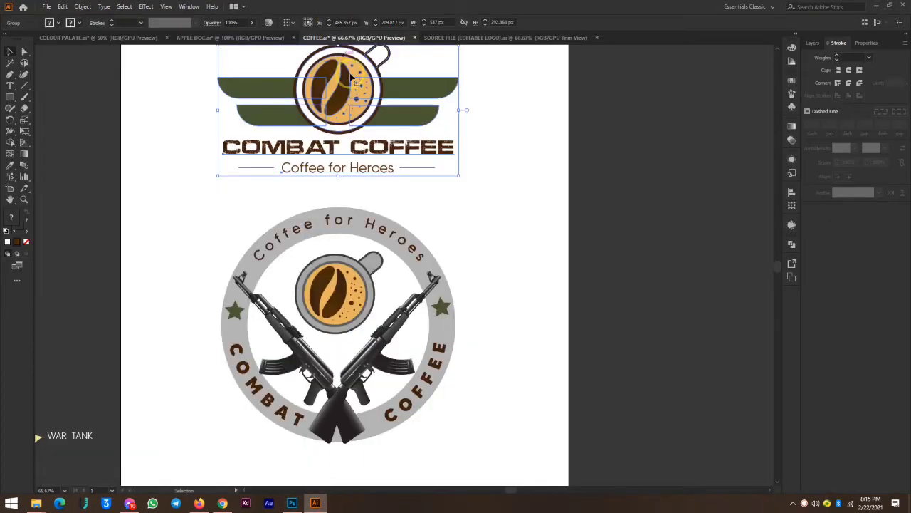
{"action": "left_click", "coordinate": [516, 176]}
{"action": "left_click", "coordinate": [344, 287]}
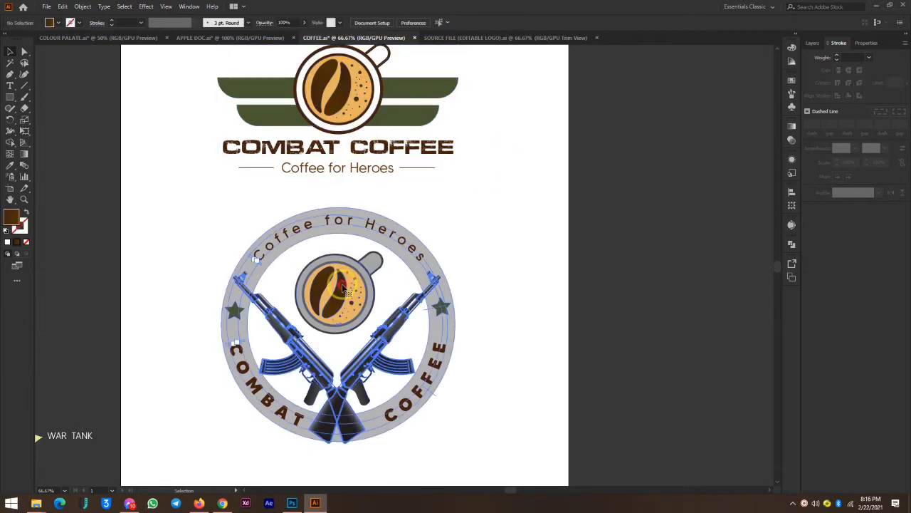
{"action": "left_click", "coordinate": [511, 249]}
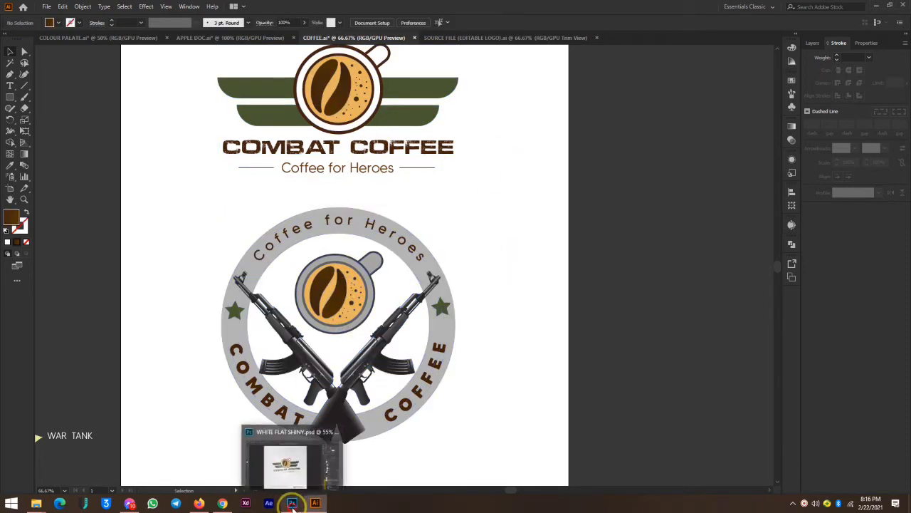
{"action": "left_click", "coordinate": [291, 504]}
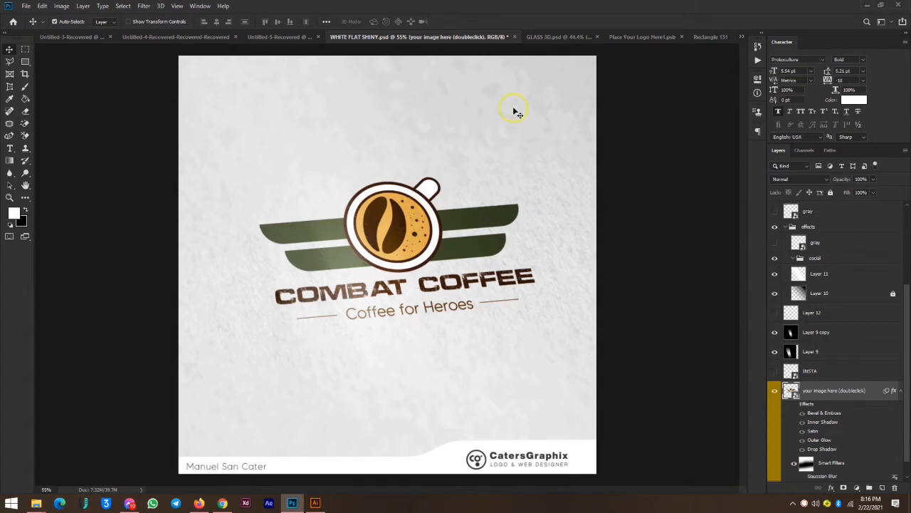
Step: Place the winged-cup Combat Coffee logo from Illustrator in Place Your Logo Here1.psb, enlarged and positioned over the Apple Lite Care logo
{"action": "left_click", "coordinate": [549, 37]}
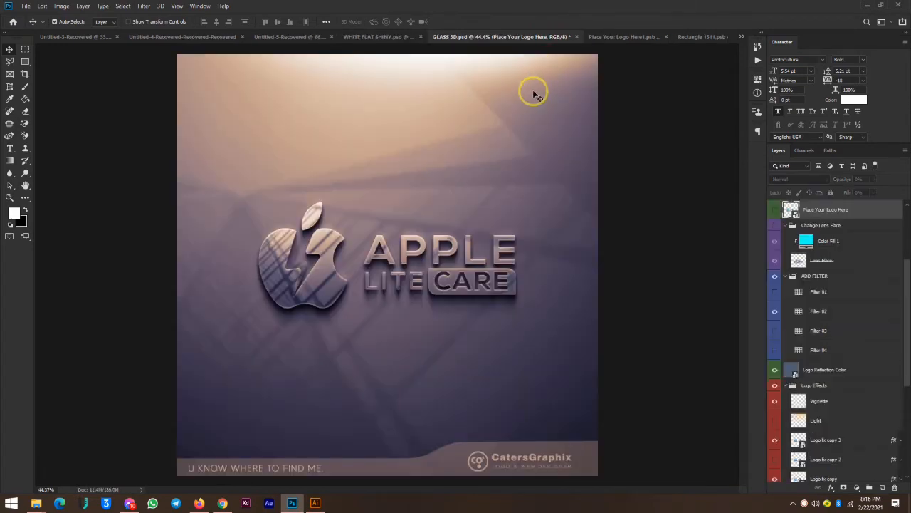
{"action": "left_click", "coordinate": [625, 36]}
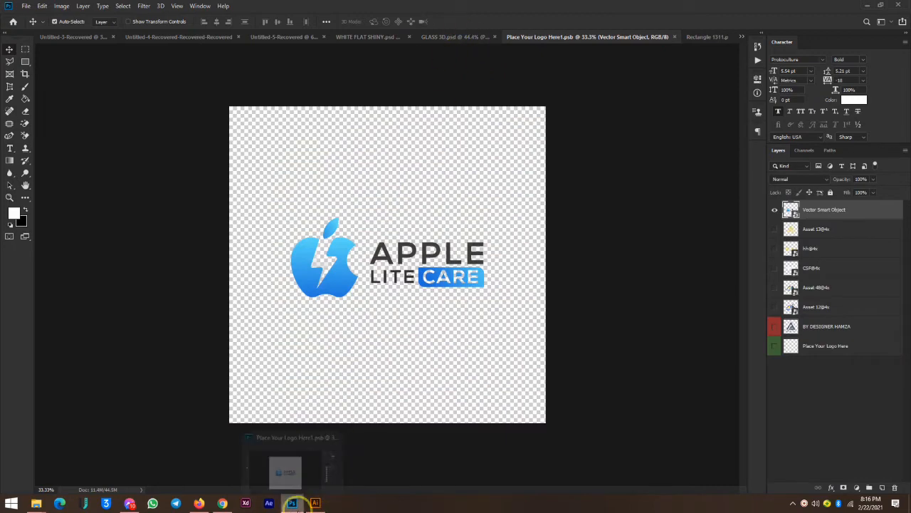
{"action": "left_click", "coordinate": [315, 502]}
{"action": "left_click_drag", "start_coordinate": [333, 163], "coordinate": [415, 132]}
{"action": "left_click_drag", "start_coordinate": [413, 173], "coordinate": [385, 250]}
{"action": "key", "text": "Return"}
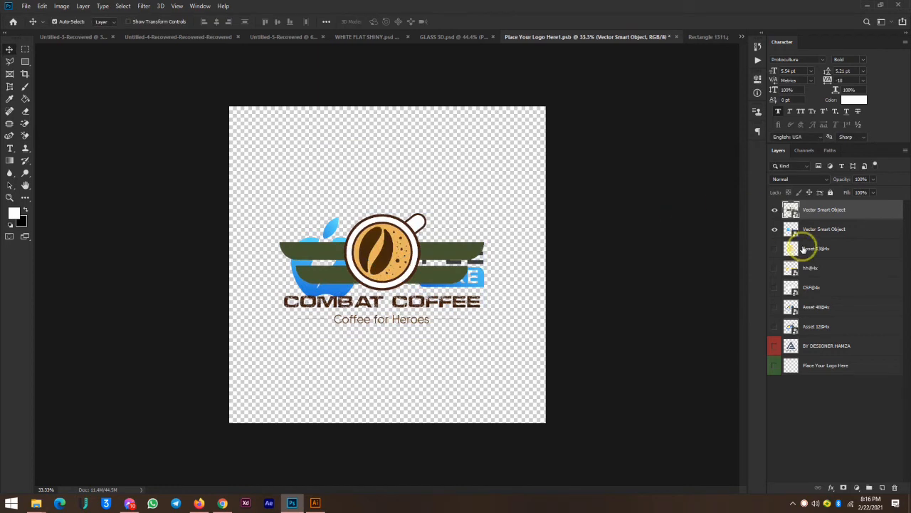
Step: Hide the Apple Lite Care logo layer and save the smart object, checking GLASS 3D.psd against WHITE FLAT SHINY.psd
{"action": "left_click", "coordinate": [775, 229]}
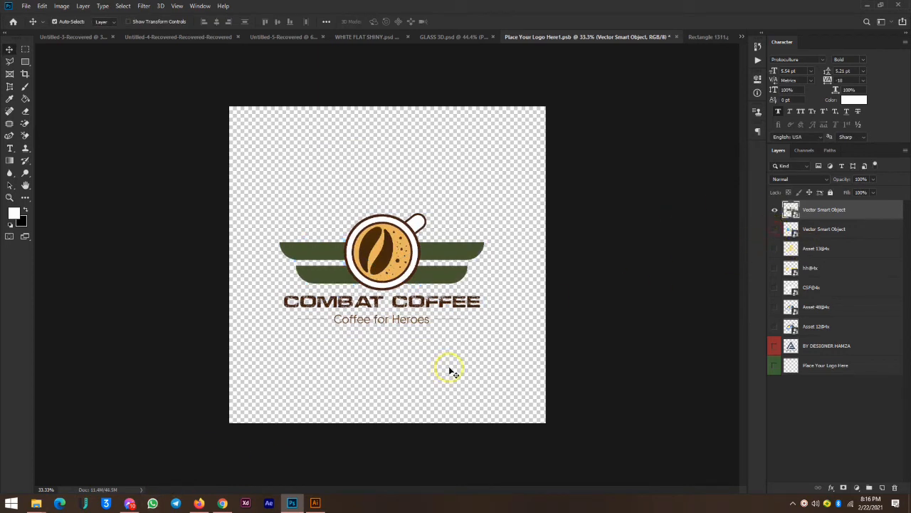
{"action": "key", "text": "ctrl+s"}
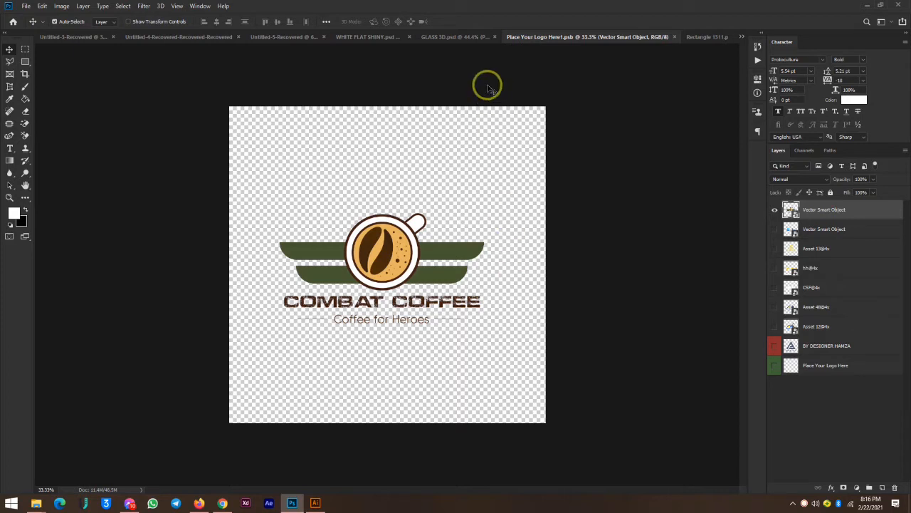
{"action": "left_click", "coordinate": [466, 38]}
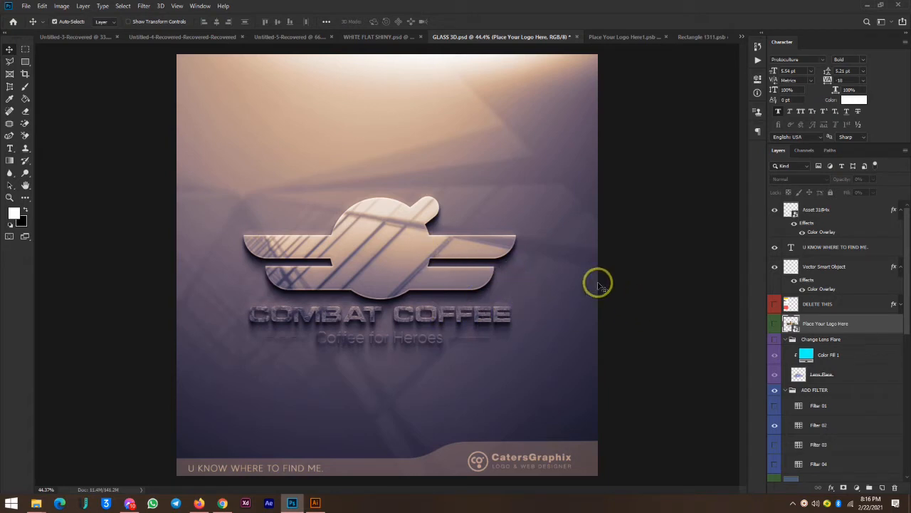
{"action": "left_click", "coordinate": [384, 36]}
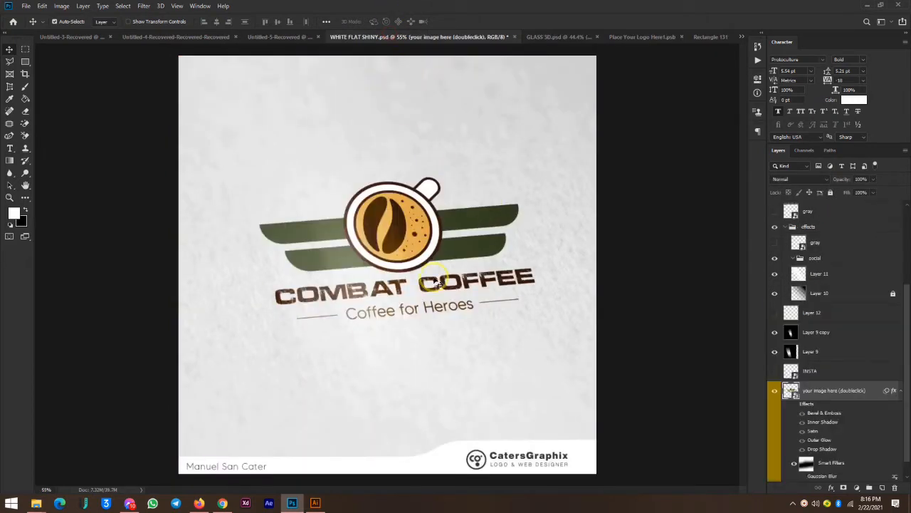
{"action": "left_click", "coordinate": [555, 37]}
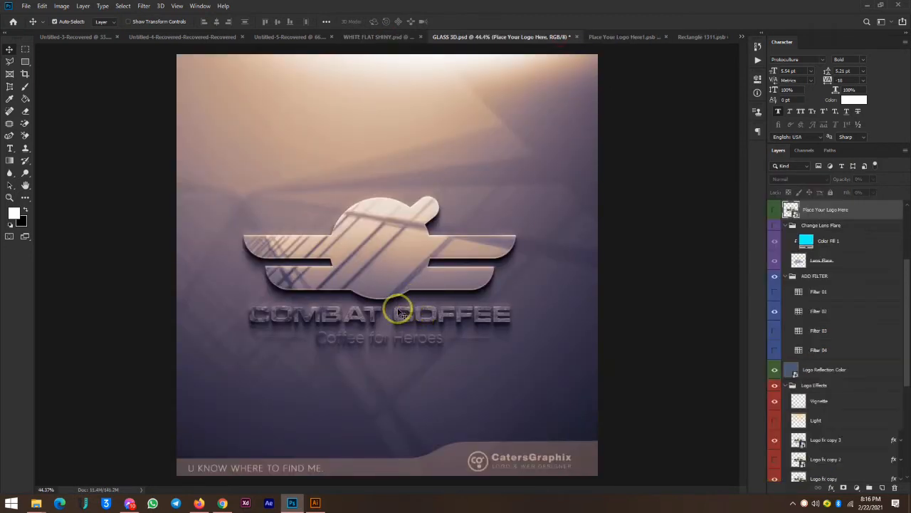
Step: Rasterize the Combat Coffee logo in Place Your Logo Here1.psb and erase both dark coffee bean halves with the Magic Eraser
{"action": "left_click", "coordinate": [612, 36]}
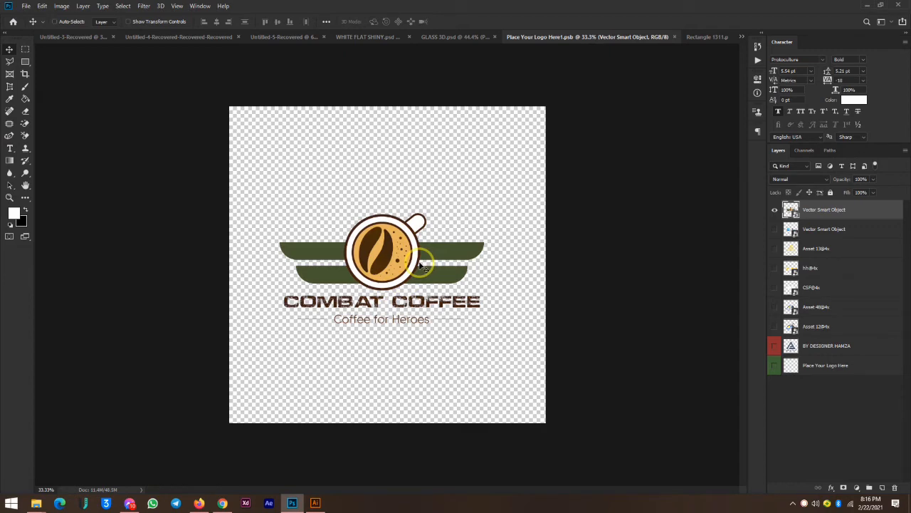
{"action": "key", "text": "ctrl+plus"}
{"action": "key", "text": "ctrl+plus"}
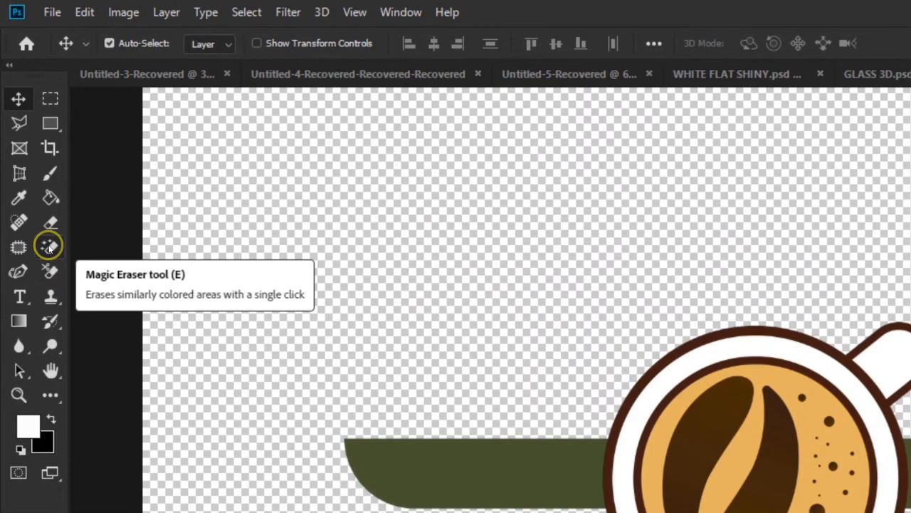
{"action": "left_click", "coordinate": [50, 247]}
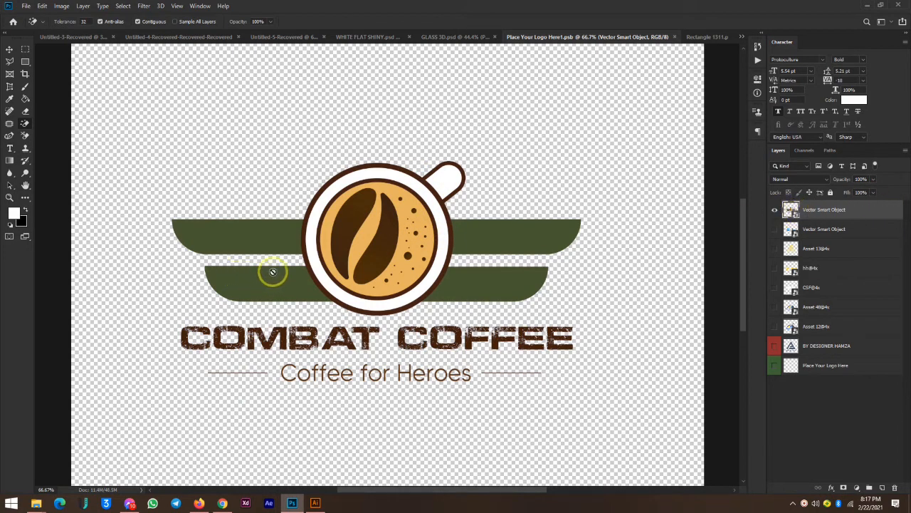
{"action": "left_click", "coordinate": [379, 233]}
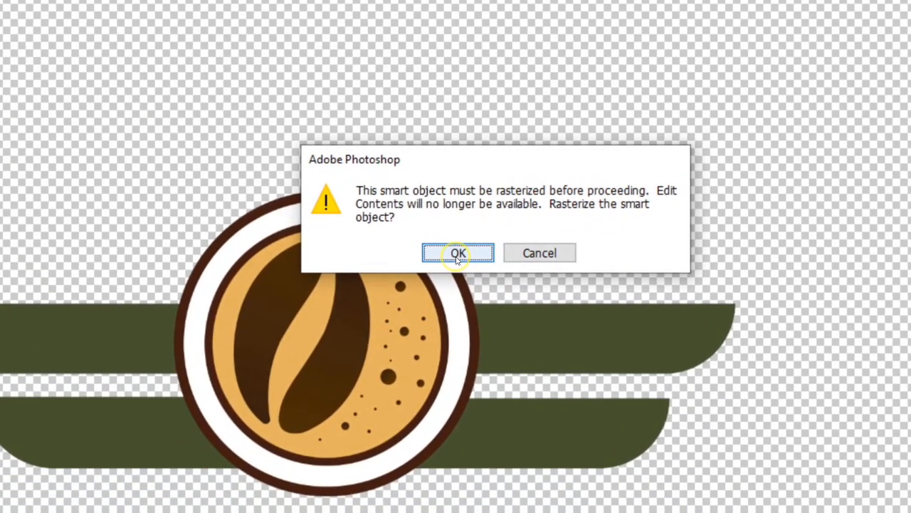
{"action": "left_click", "coordinate": [458, 254]}
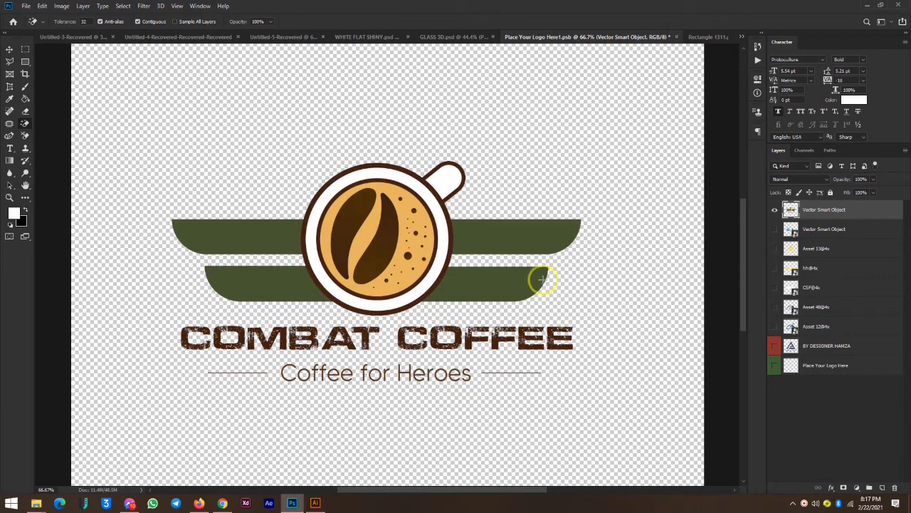
{"action": "left_click", "coordinate": [346, 217]}
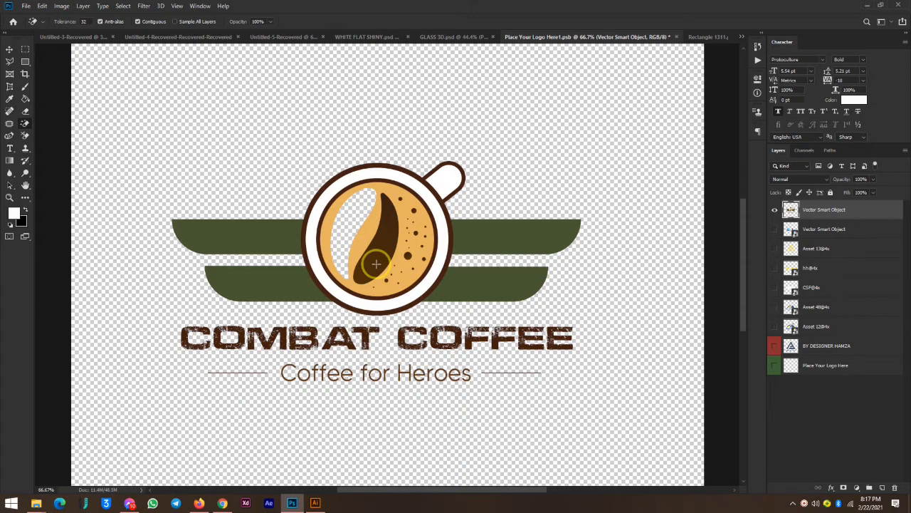
{"action": "left_click", "coordinate": [376, 264]}
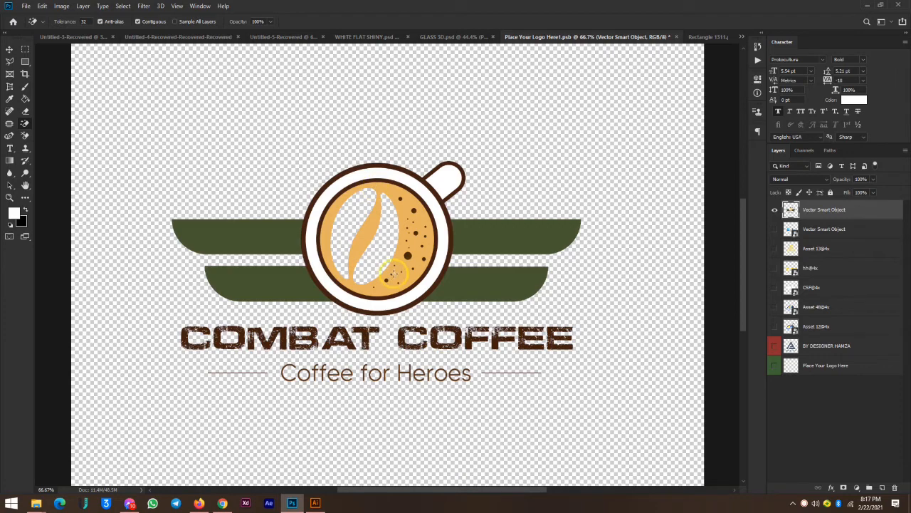
Step: Erase the larger dark bubbles in the orange coffee area of the cup with the Magic Eraser
{"action": "left_click", "coordinate": [408, 255]}
{"action": "key", "text": "ctrl+plus"}
{"action": "key", "text": "ctrl+plus"}
{"action": "key", "text": "ctrl+plus"}
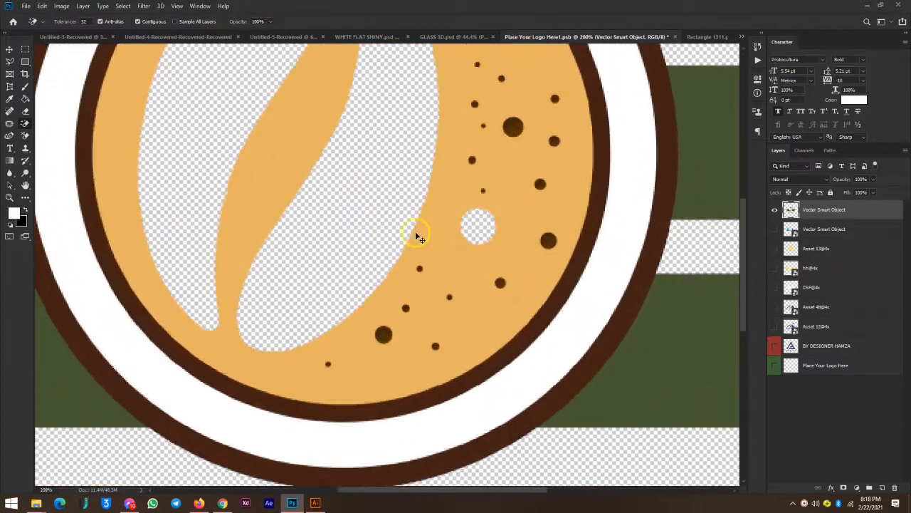
{"action": "key", "text": "ctrl+minus"}
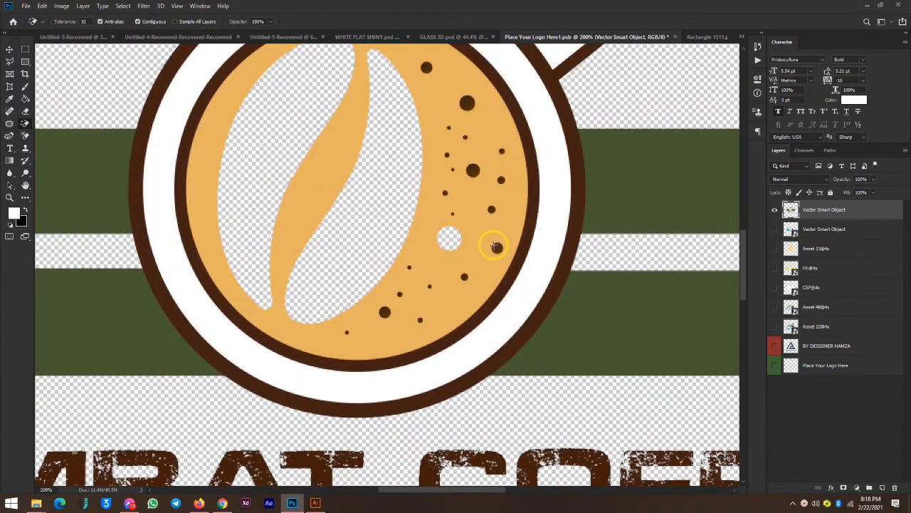
{"action": "left_click", "coordinate": [497, 247]}
{"action": "left_click", "coordinate": [473, 170]}
{"action": "left_click", "coordinate": [467, 103]}
{"action": "left_click", "coordinate": [425, 67]}
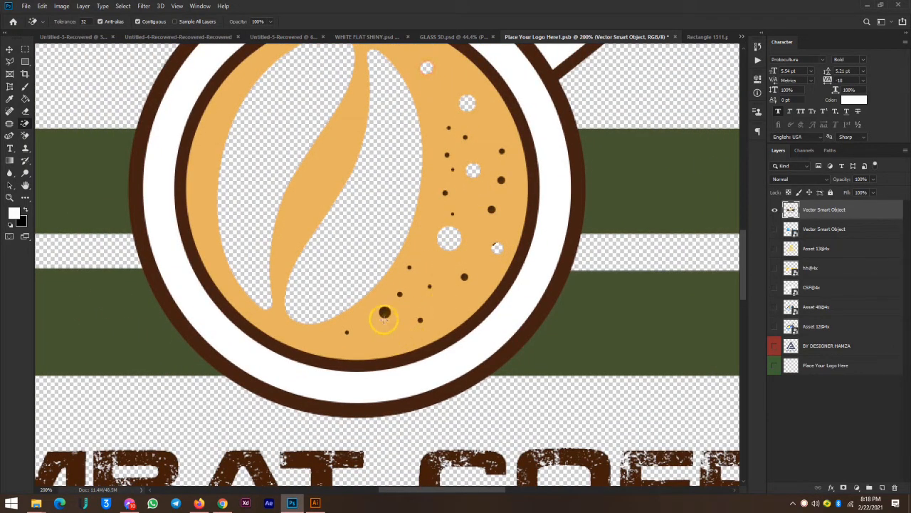
{"action": "left_click", "coordinate": [385, 312]}
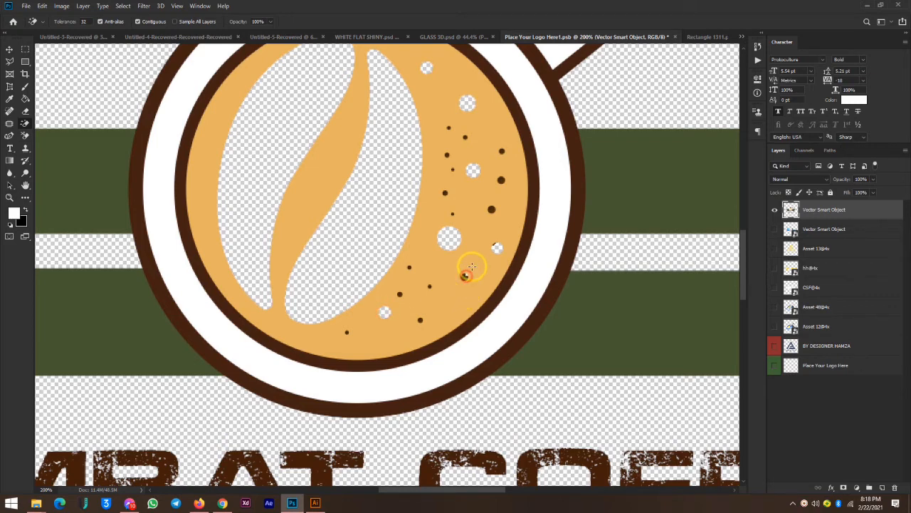
{"action": "left_click", "coordinate": [464, 276]}
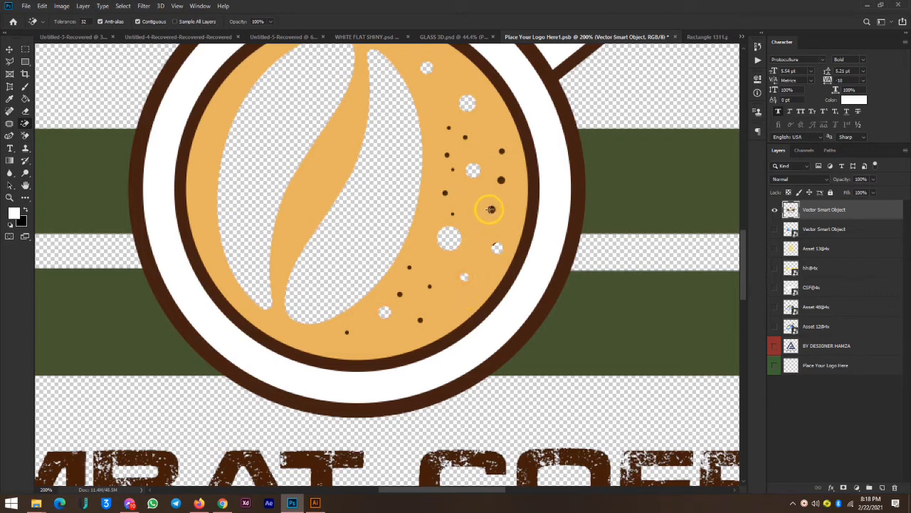
{"action": "left_click", "coordinate": [491, 209]}
{"action": "left_click", "coordinate": [501, 179]}
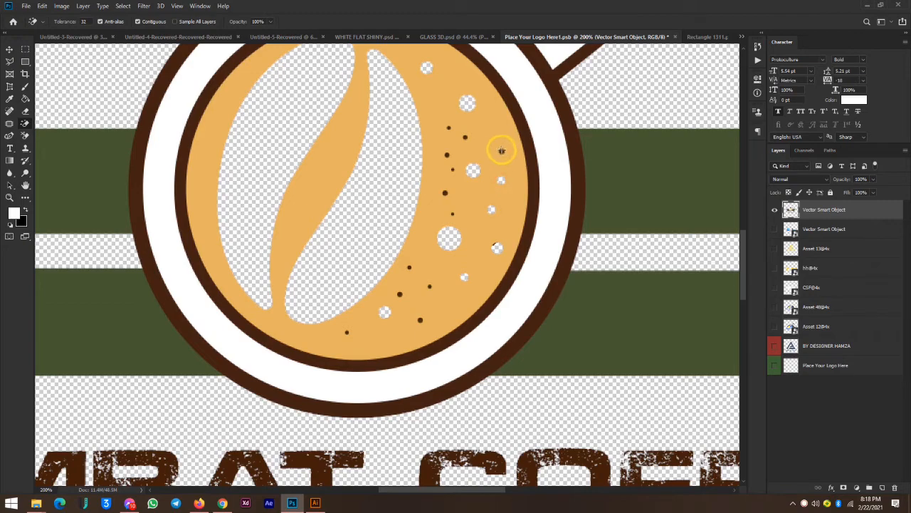
{"action": "left_click", "coordinate": [501, 150]}
{"action": "key", "text": "ctrl+minus"}
{"action": "key", "text": "ctrl+minus"}
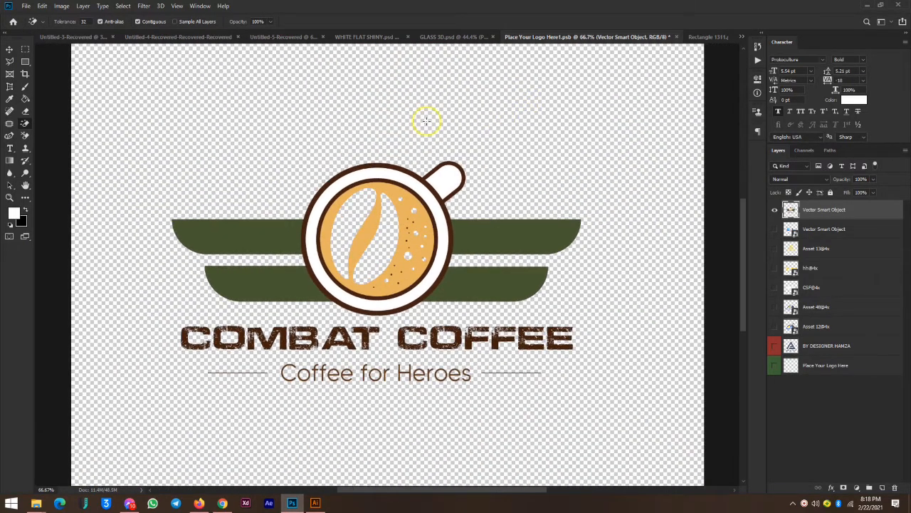
Step: Try erasing first the dark inner ring and then the white rim of the cup with the Magic Eraser
{"action": "left_click", "coordinate": [417, 197]}
{"action": "key", "text": "Delete"}
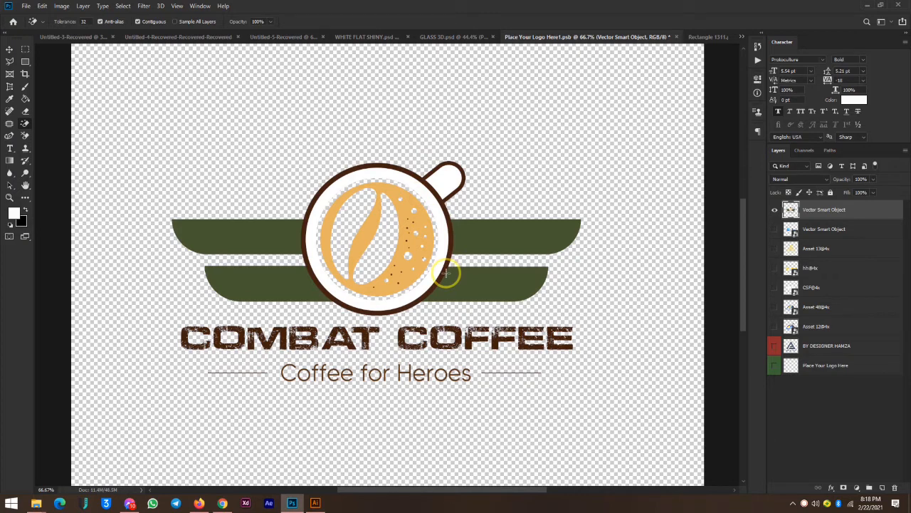
{"action": "key", "text": "ctrl+z"}
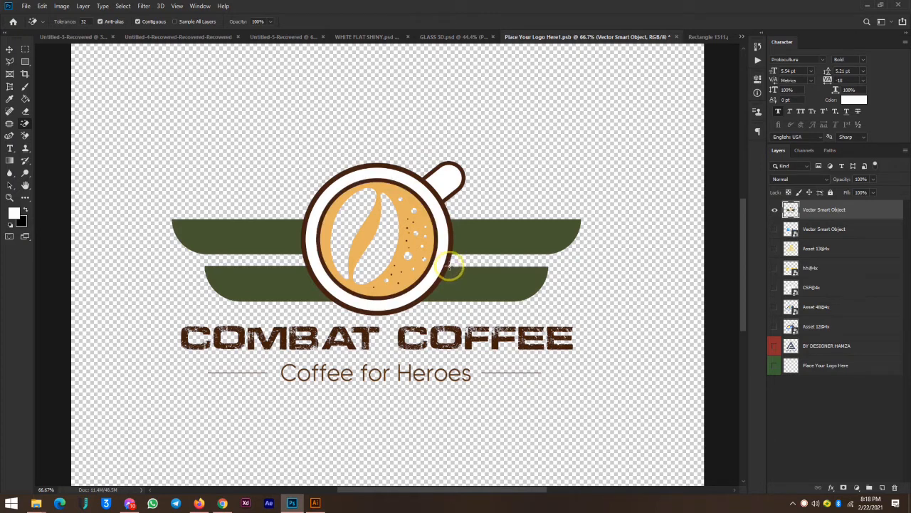
{"action": "left_click", "coordinate": [441, 221]}
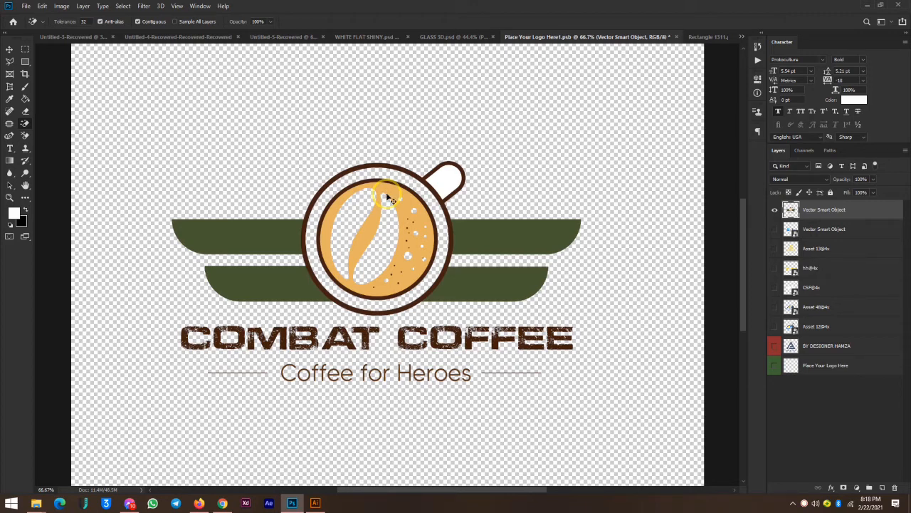
{"action": "key", "text": "ctrl+z"}
Step: Try the logo without the cup's dark inner ring, saving the smart object and previewing it in GLASS 3D.psd
{"action": "left_click", "coordinate": [390, 182]}
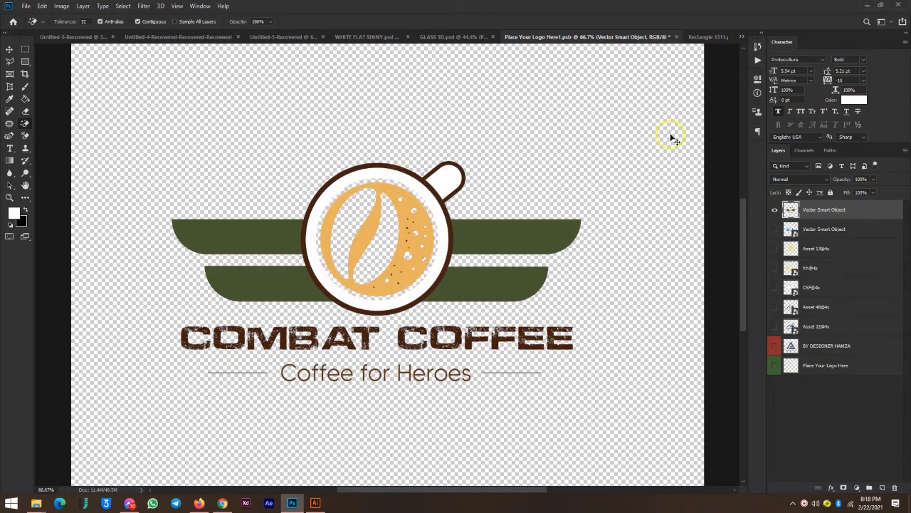
{"action": "key", "text": "ctrl+s"}
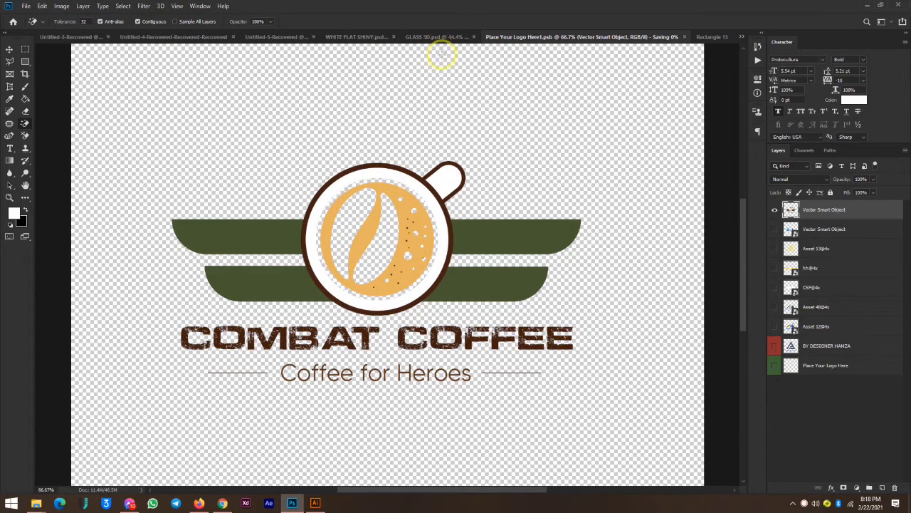
{"action": "left_click", "coordinate": [458, 39]}
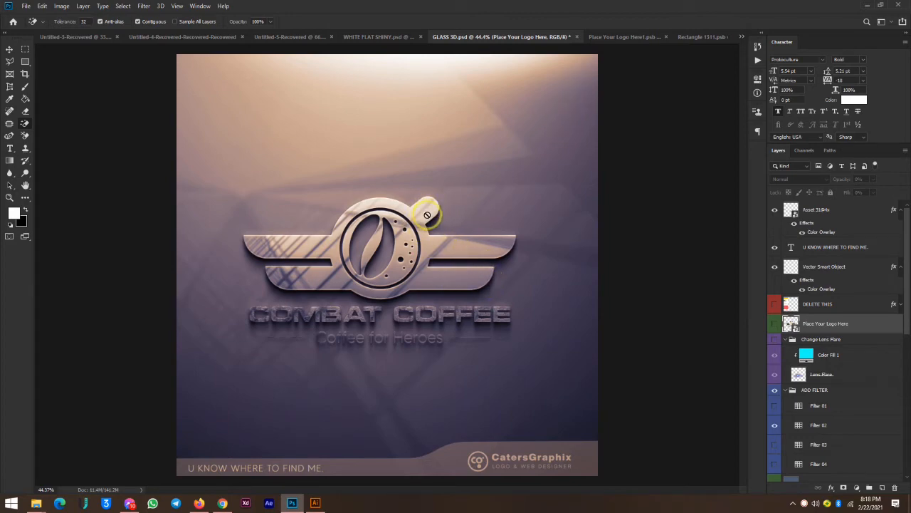
{"action": "left_click", "coordinate": [626, 37]}
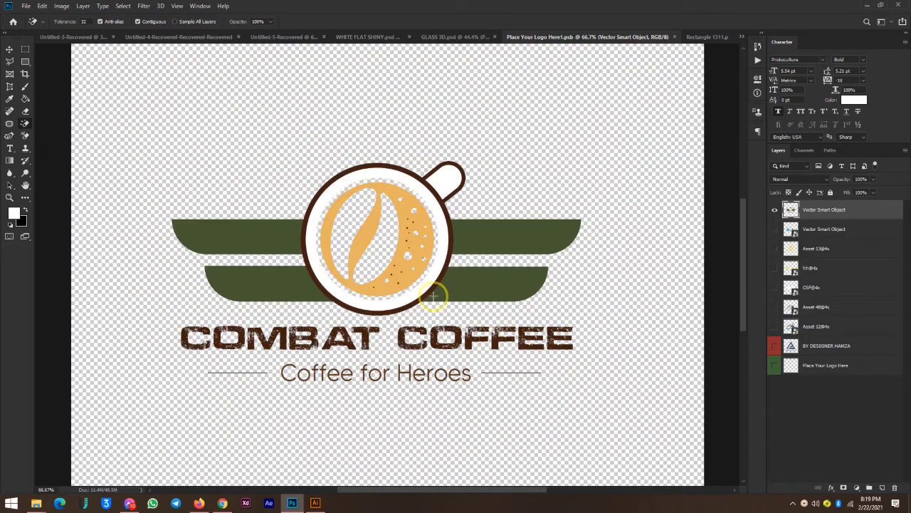
{"action": "key", "text": "ctrl+z"}
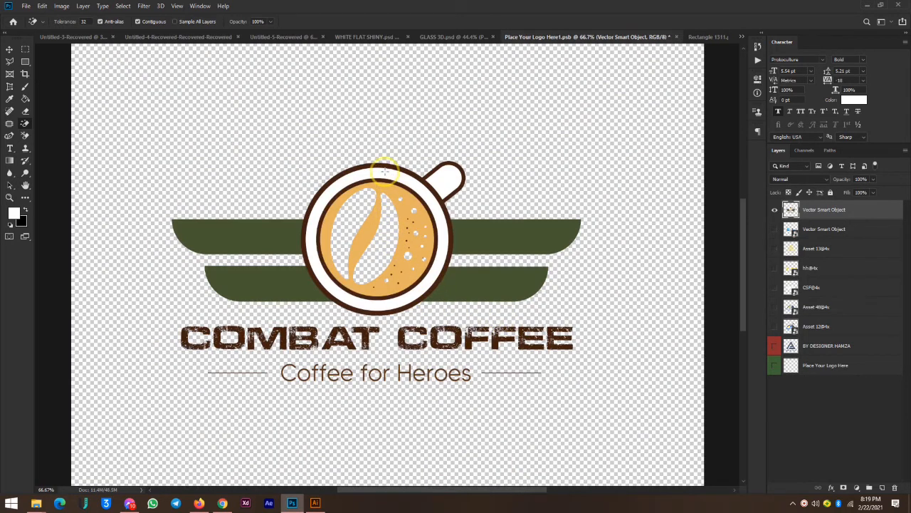
Step: Erase the white fill of the cup's rim and handle with the Magic Eraser and save the smart object
{"action": "left_click", "coordinate": [385, 171]}
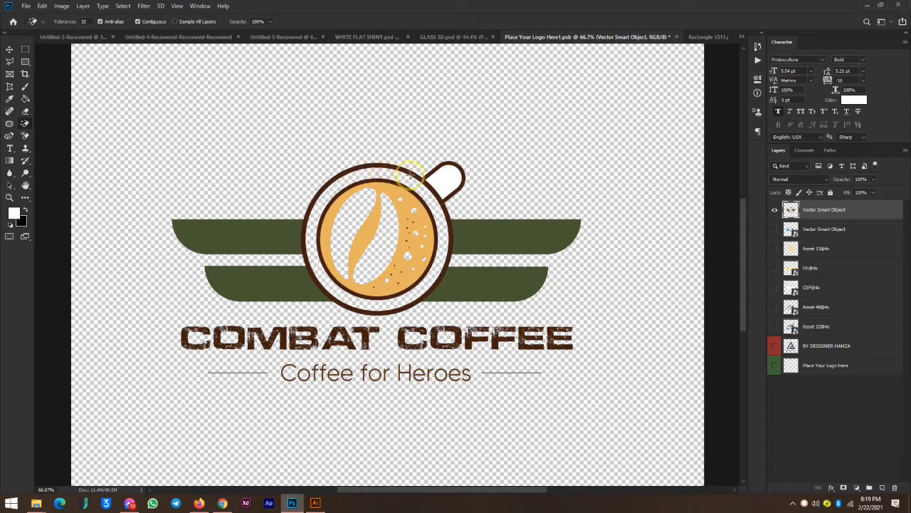
{"action": "left_click", "coordinate": [452, 174]}
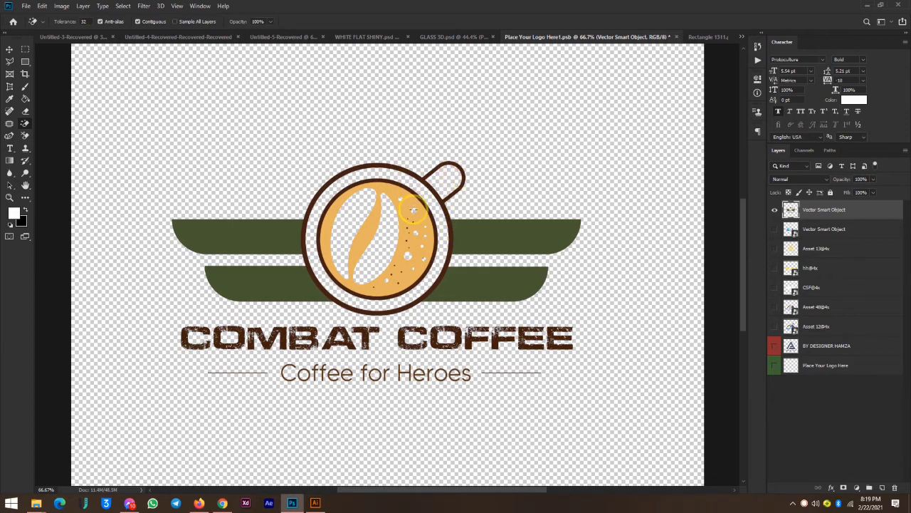
{"action": "key", "text": "ctrl+s"}
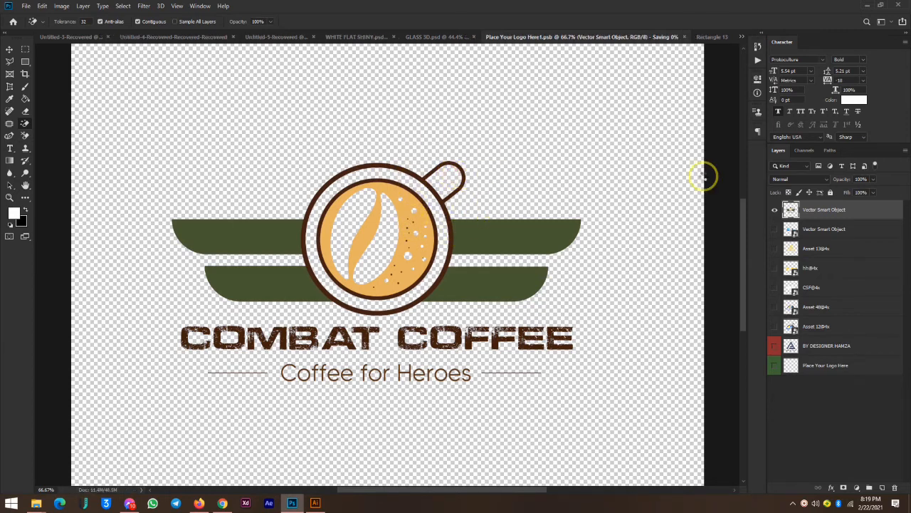
Step: Compare the updated Combat Coffee logo in GLASS 3D.psd with the WHITE FLAT SHINY.psd mockup
{"action": "left_click", "coordinate": [463, 36]}
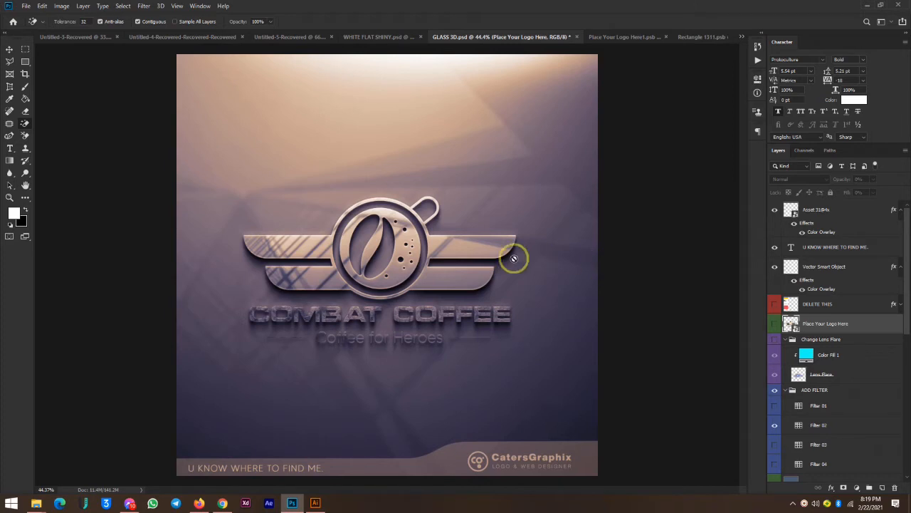
{"action": "left_click", "coordinate": [360, 36]}
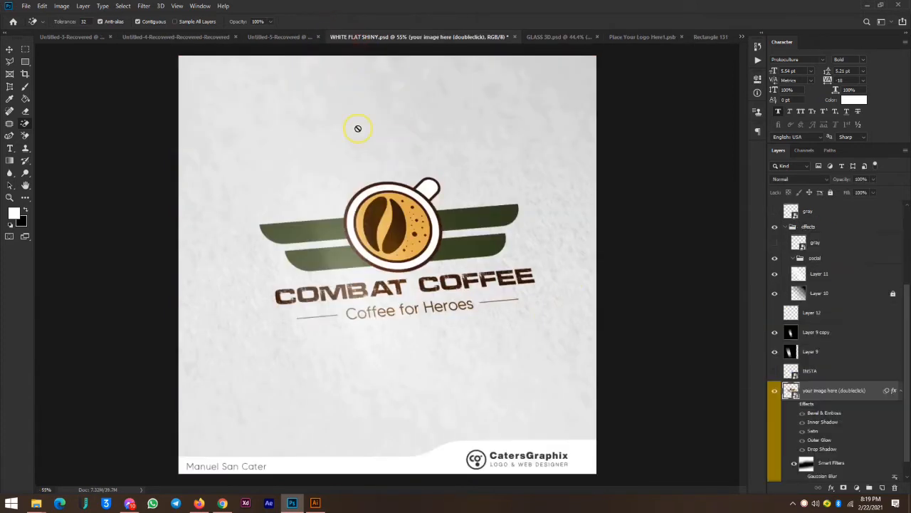
{"action": "left_click", "coordinate": [553, 37]}
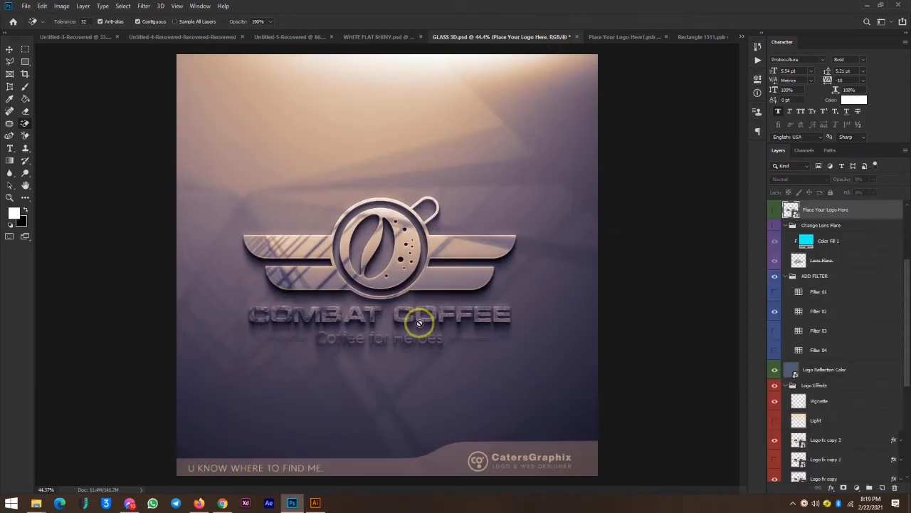
Step: Try a dark grey Color Overlay of #2a2a2a on the cut-out Combat Coffee logo in Place Your Logo Here1.psb
{"action": "left_click", "coordinate": [640, 36]}
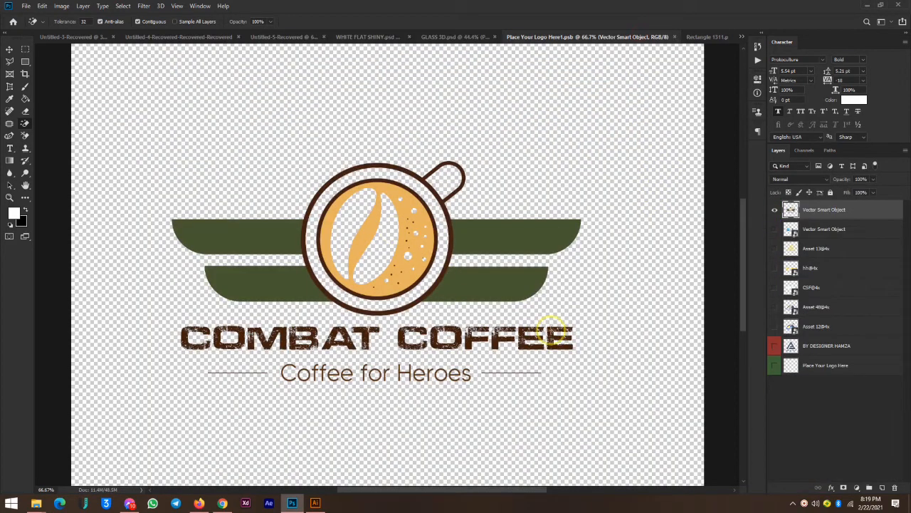
{"action": "double_click", "coordinate": [881, 211]}
{"action": "left_click", "coordinate": [538, 392]}
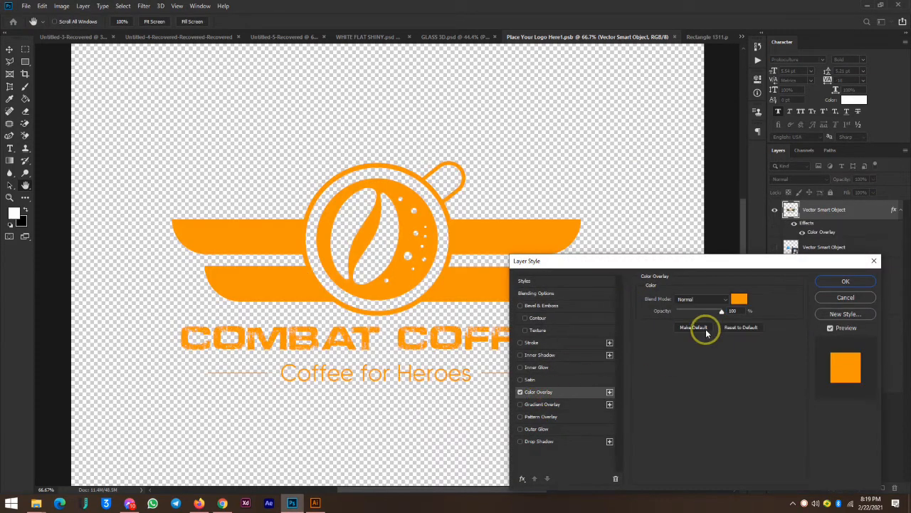
{"action": "left_click", "coordinate": [739, 299]}
{"action": "left_click", "coordinate": [670, 331]}
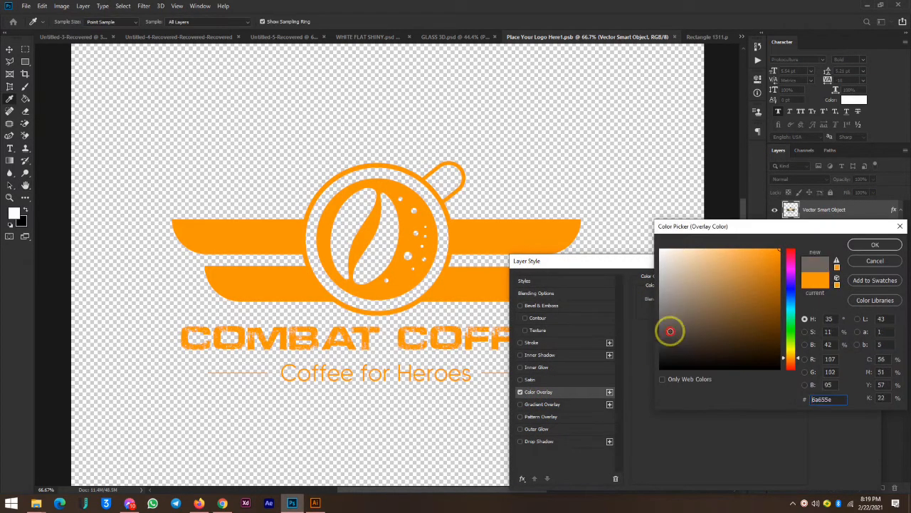
{"action": "mouse_move", "coordinate": [670, 331]}
{"action": "left_mouse_down"}
{"action": "mouse_move", "coordinate": [661, 366]}
{"action": "mouse_move", "coordinate": [660, 349]}
{"action": "left_mouse_up"}
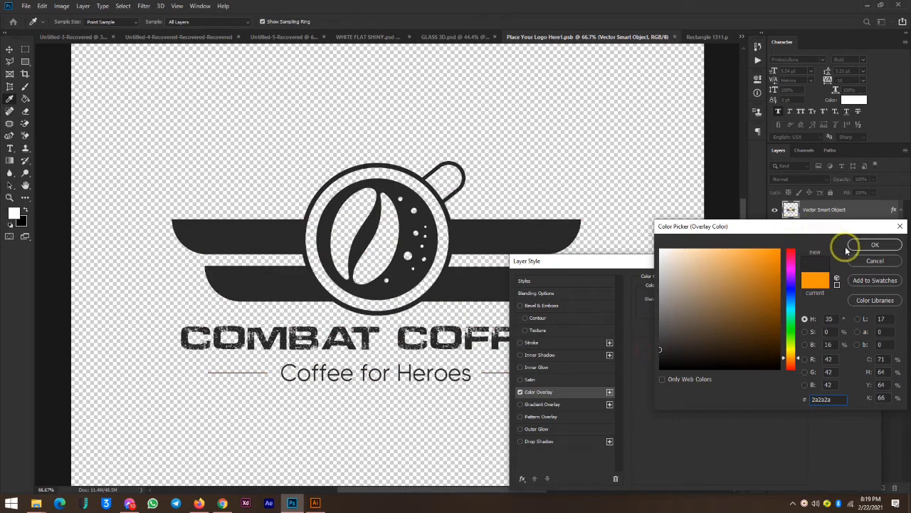
{"action": "left_click", "coordinate": [873, 245]}
{"action": "left_click", "coordinate": [830, 279]}
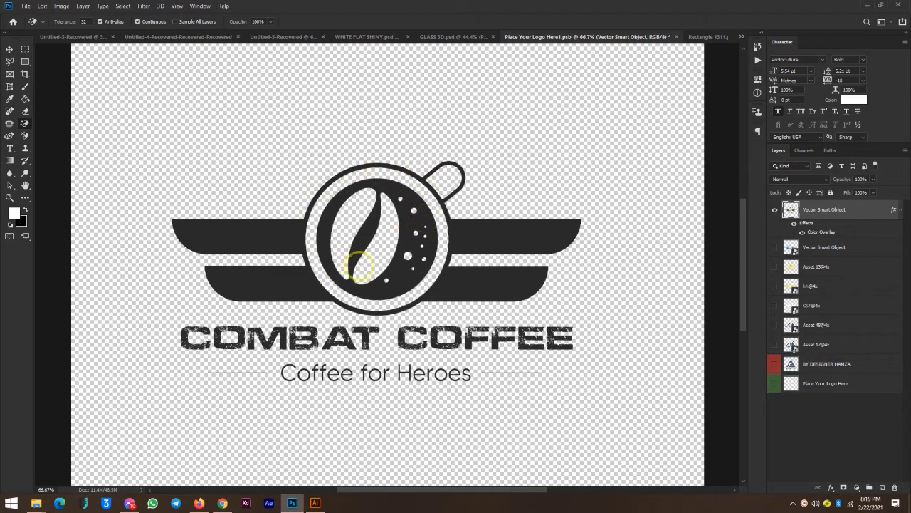
{"action": "key", "text": "ctrl+z"}
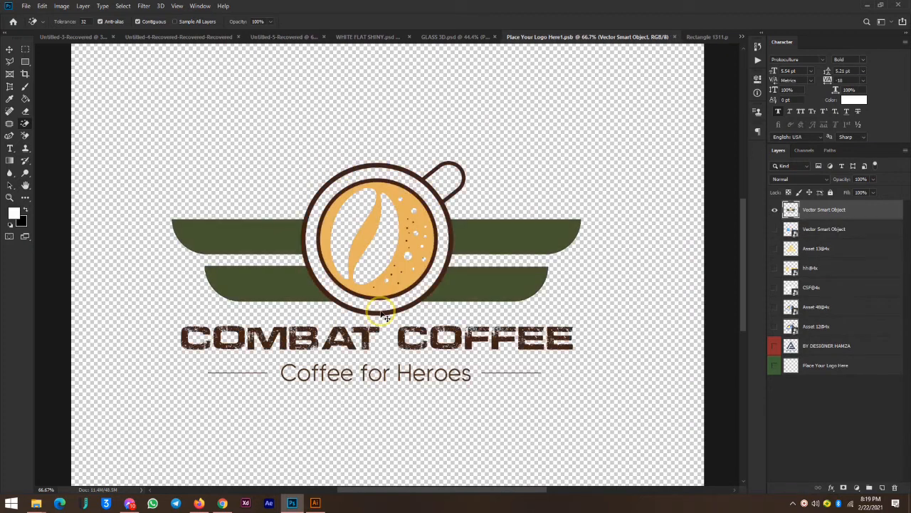
Step: Undo the erased details of the Combat Coffee logo and apply a dark grey Color Overlay to the full logo
{"action": "left_click", "coordinate": [382, 314]}
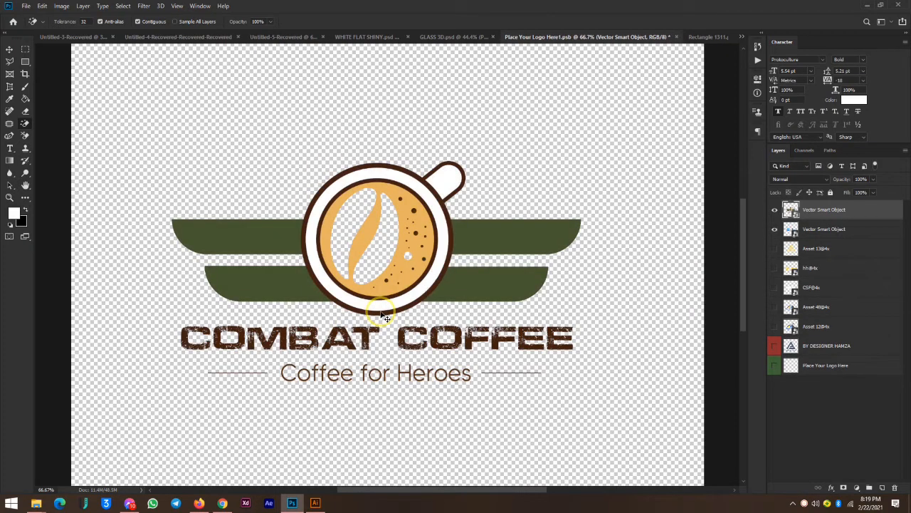
{"action": "key", "text": "ctrl+z"}
{"action": "key", "text": "ctrl+shift+z"}
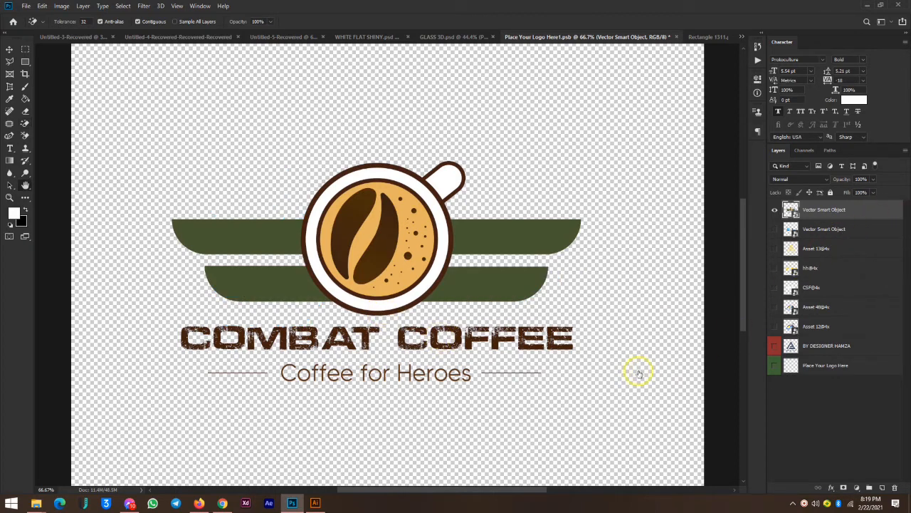
{"action": "left_click", "coordinate": [563, 392]}
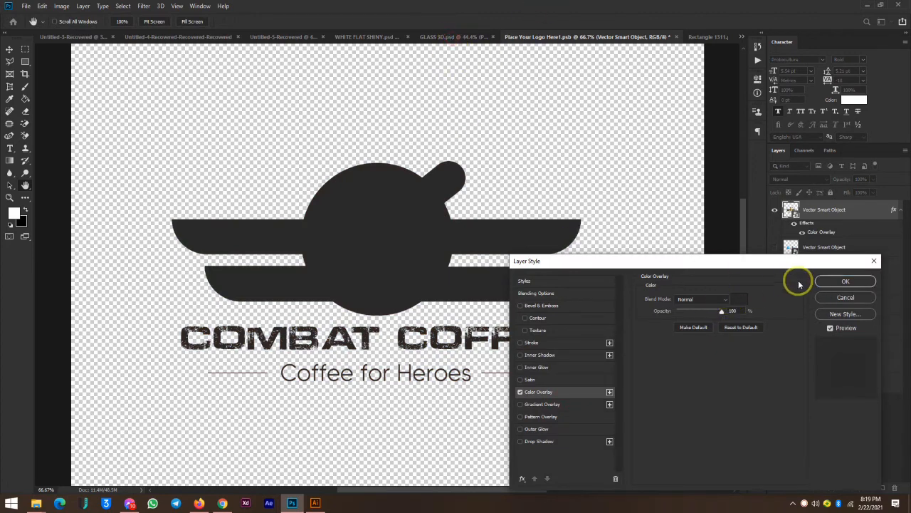
{"action": "left_click", "coordinate": [838, 281]}
Step: Compare the GLASS 3D.psd and WHITE FLAT SHINY.psd mockups with the solid dark logo in Place Your Logo Here1.psb
{"action": "left_click", "coordinate": [444, 37]}
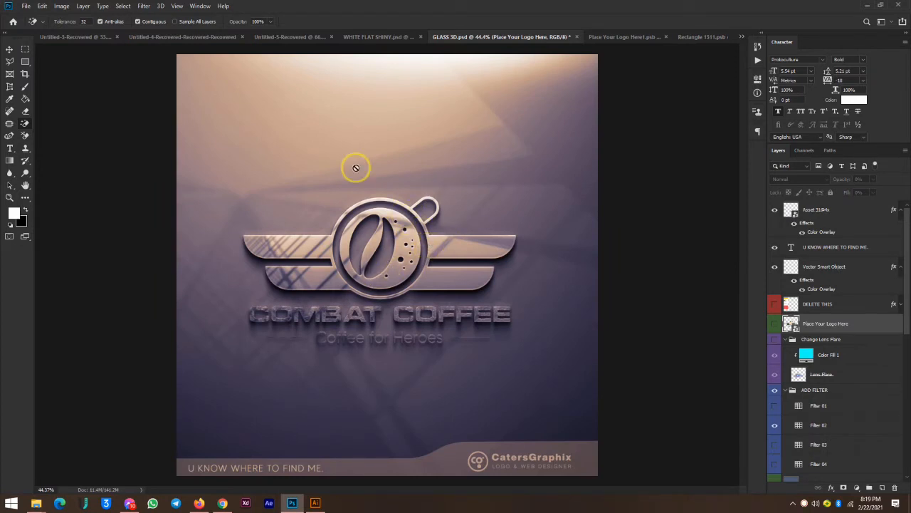
{"action": "left_click", "coordinate": [347, 36]}
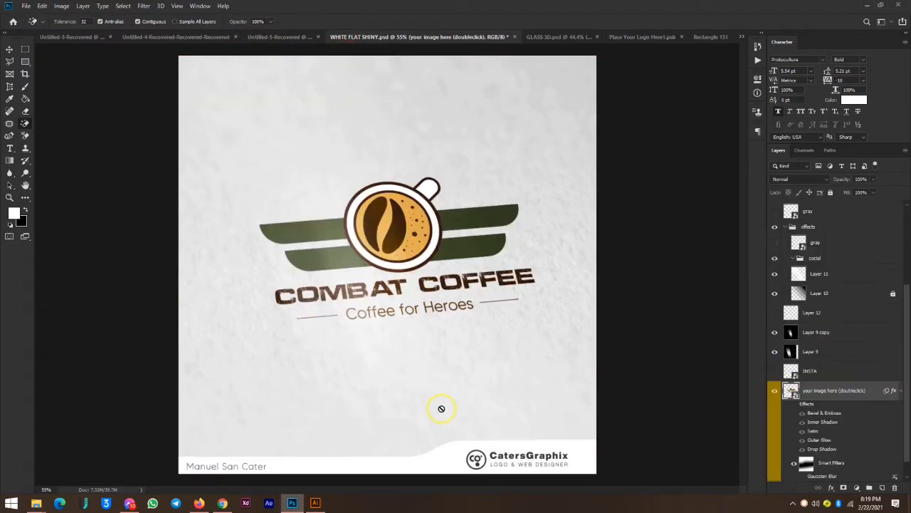
{"action": "left_click", "coordinate": [655, 36]}
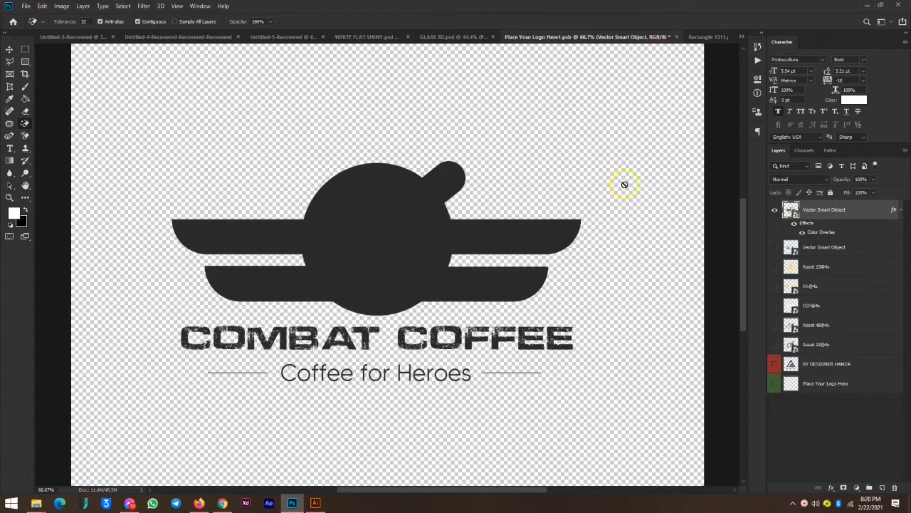
Step: Open Rectangle 1311.psb, and pick up the Hero Movers logo from SOURCE FILE (EDITABLE LOGO).ai in Illustrator to bring into Photoshop
{"action": "left_click", "coordinate": [707, 36]}
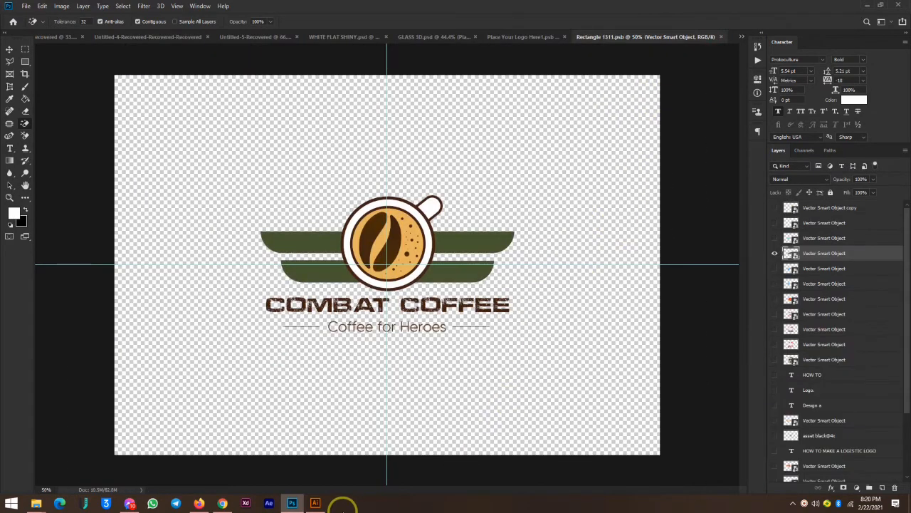
{"action": "left_click", "coordinate": [315, 503]}
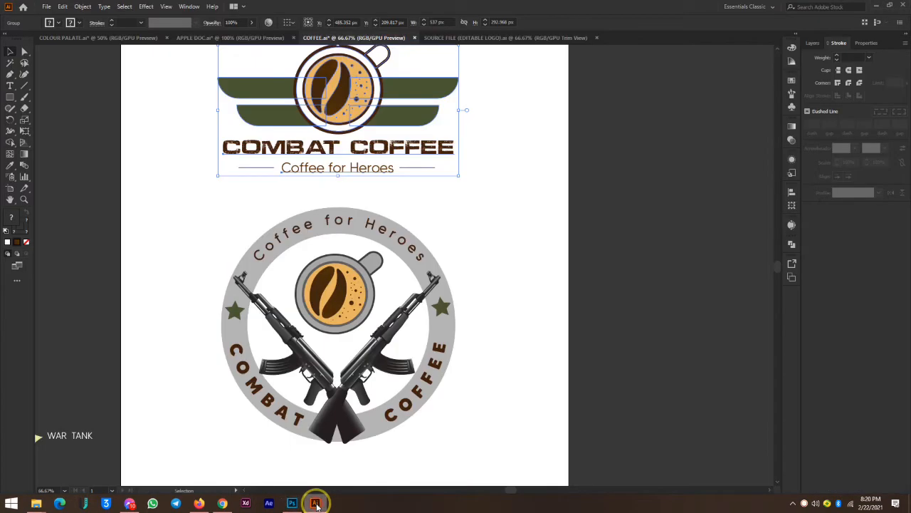
{"action": "left_click", "coordinate": [482, 37]}
{"action": "left_click", "coordinate": [396, 199]}
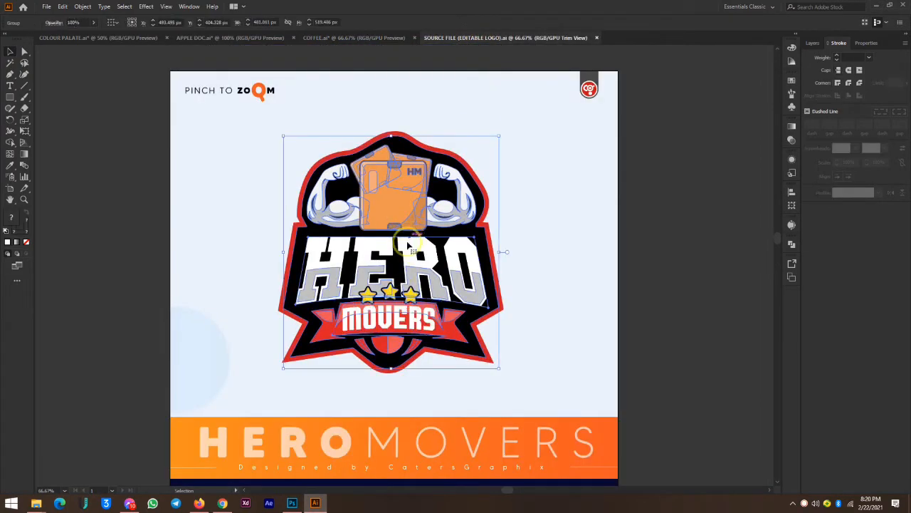
{"action": "left_click", "coordinate": [292, 503]}
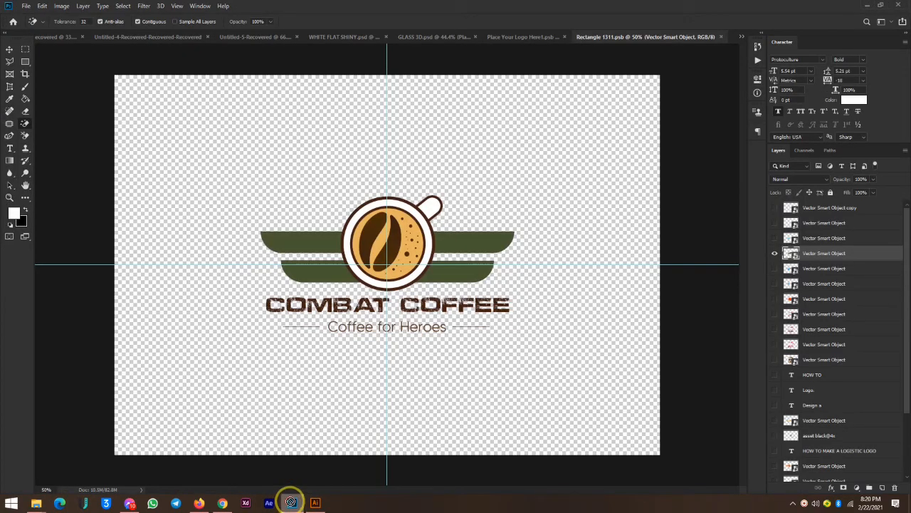
Step: Paste the Hero Movers logo into Rectangle 1311.psb, scale it to about 122% and center it on the guides
{"action": "key", "text": "ctrl+v"}
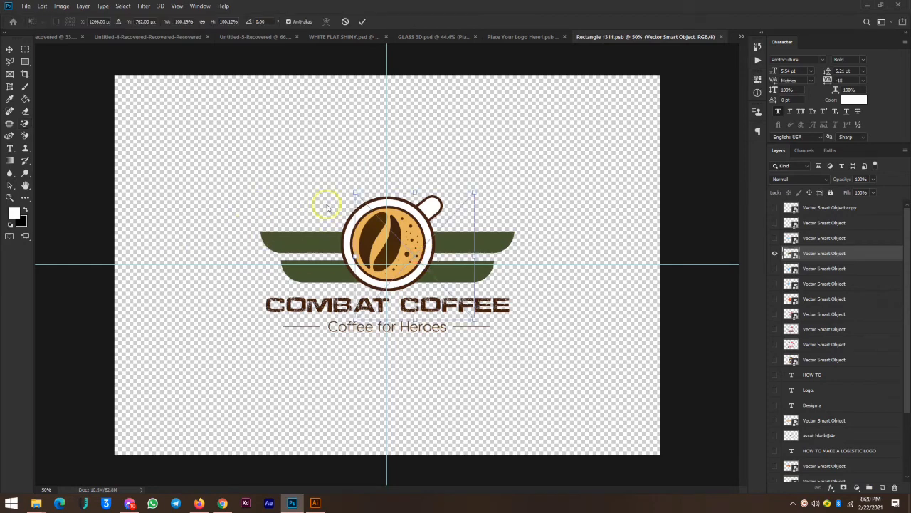
{"action": "left_click_drag", "start_coordinate": [411, 193], "coordinate": [417, 156]}
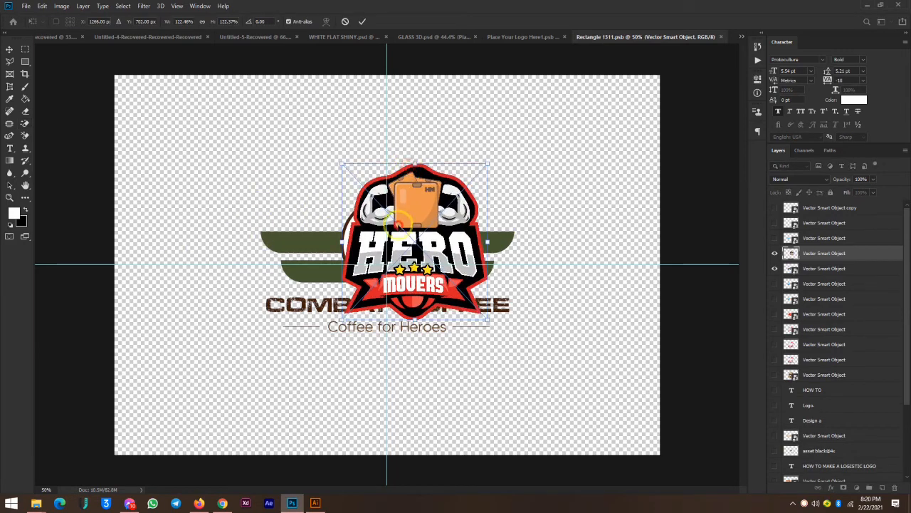
{"action": "left_click_drag", "start_coordinate": [390, 211], "coordinate": [372, 246]}
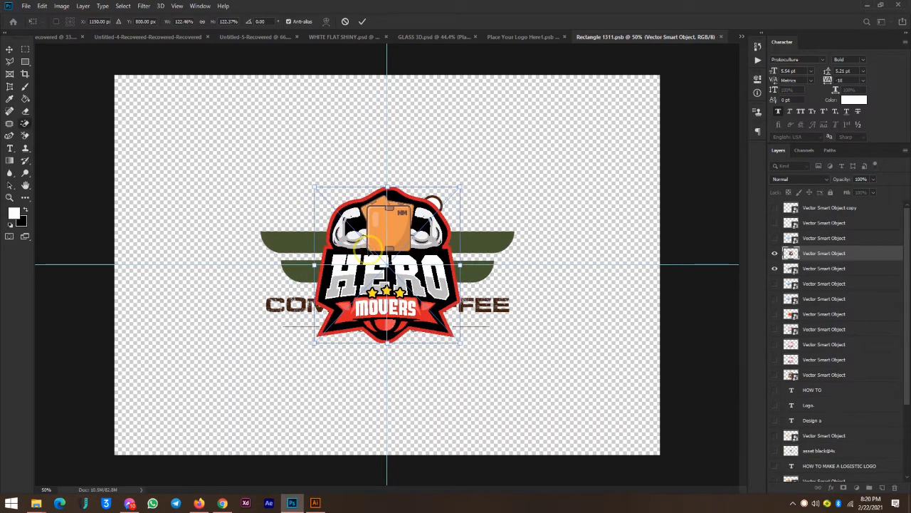
{"action": "key", "text": "Return"}
Step: Save Rectangle 1311.psb with its Combat Coffee layer hidden and preview the Hero Movers logo in WHITE FLAT SHINY.psd
{"action": "left_click", "coordinate": [775, 269]}
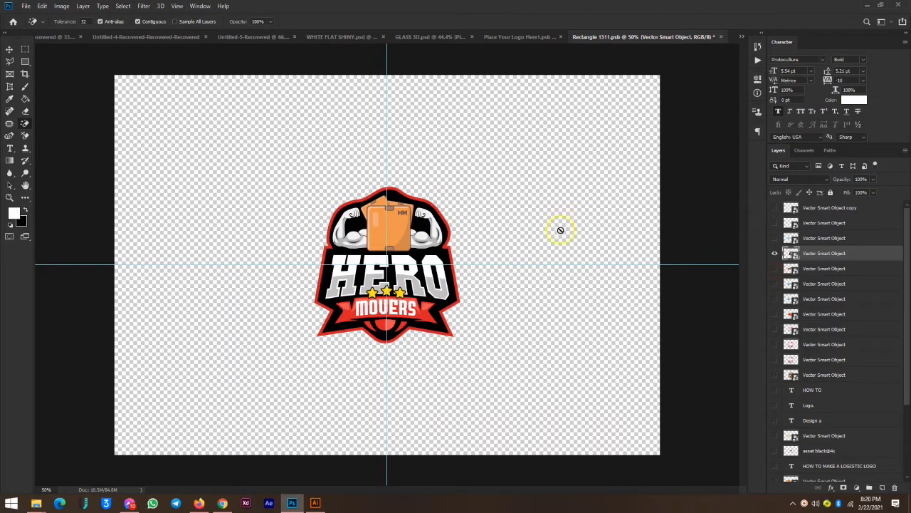
{"action": "key", "text": "ctrl+s"}
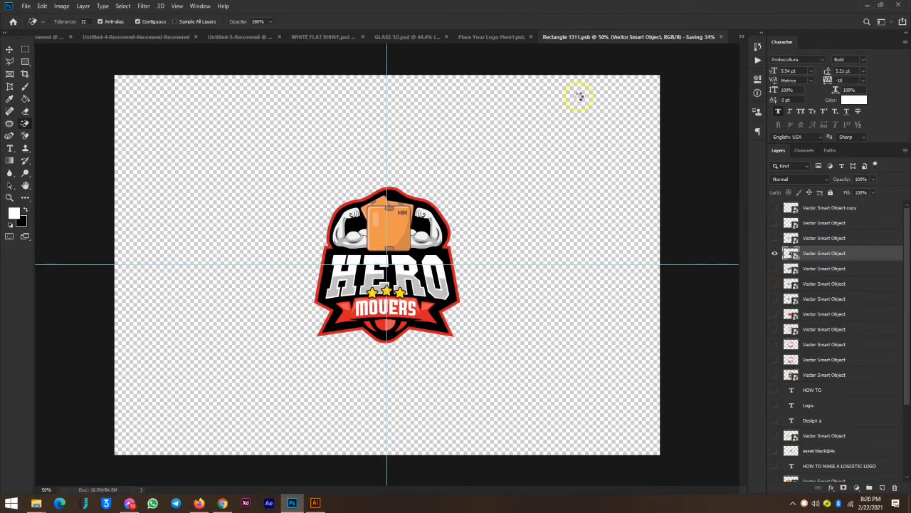
{"action": "left_click", "coordinate": [408, 38]}
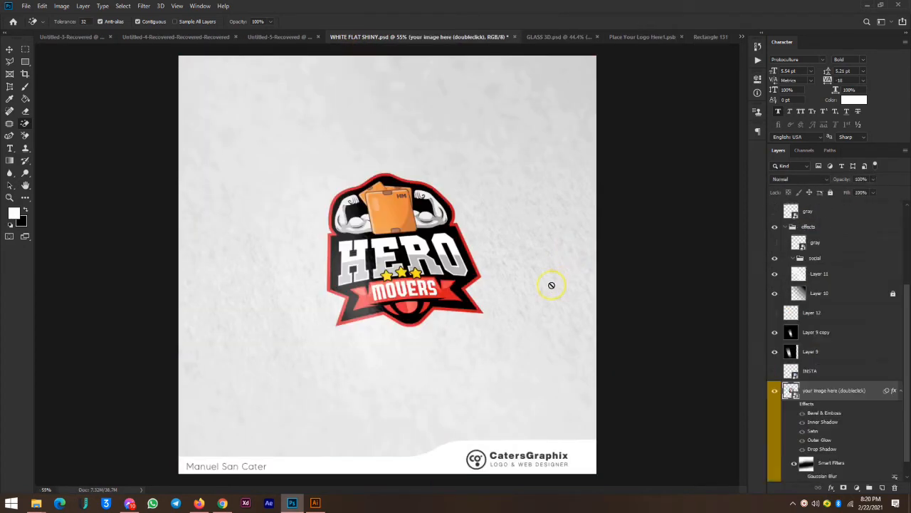
Step: Enlarge the Hero Movers logo in Rectangle 1311.psb to about 163% and save it to update the WHITE FLAT SHINY.psd mockup
{"action": "left_click", "coordinate": [715, 37]}
{"action": "left_click", "coordinate": [9, 50]}
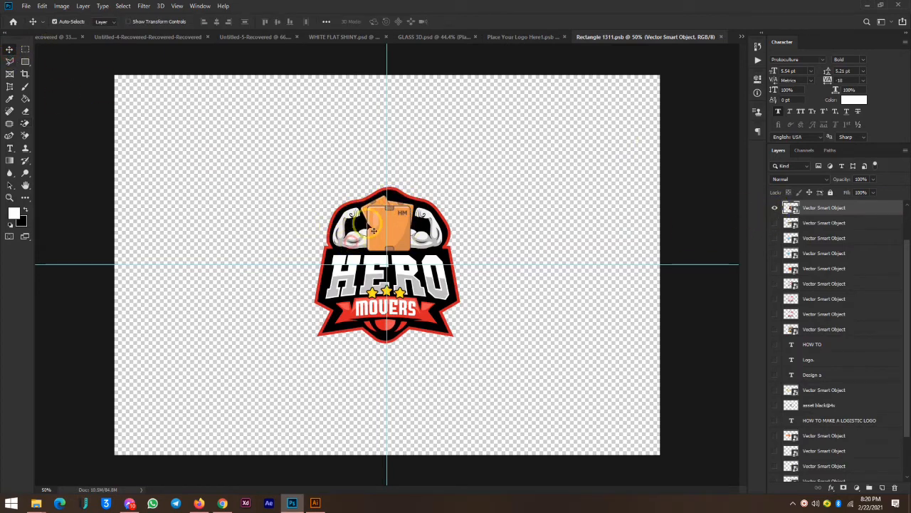
{"action": "left_click_drag", "start_coordinate": [375, 215], "coordinate": [372, 131]}
{"action": "left_click", "coordinate": [130, 21]}
{"action": "left_click_drag", "start_coordinate": [395, 215], "coordinate": [395, 260]}
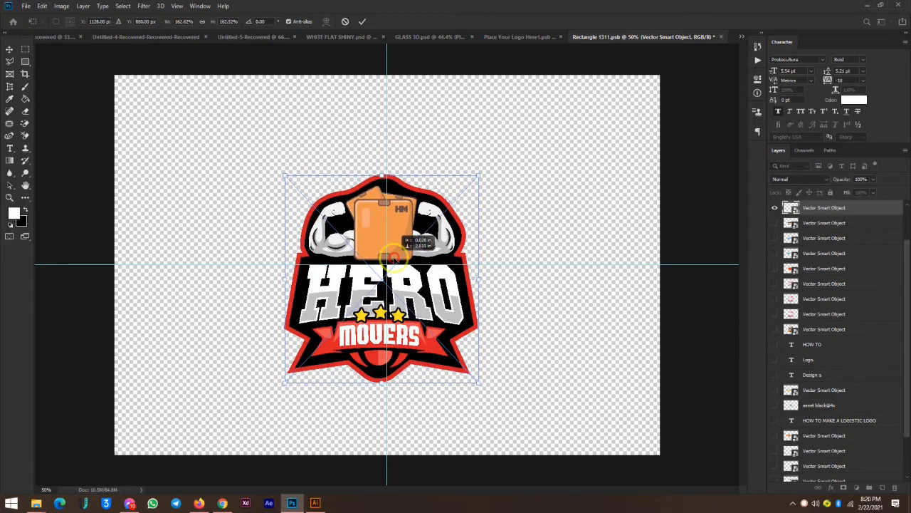
{"action": "key", "text": "Return"}
{"action": "key", "text": "ctrl+s"}
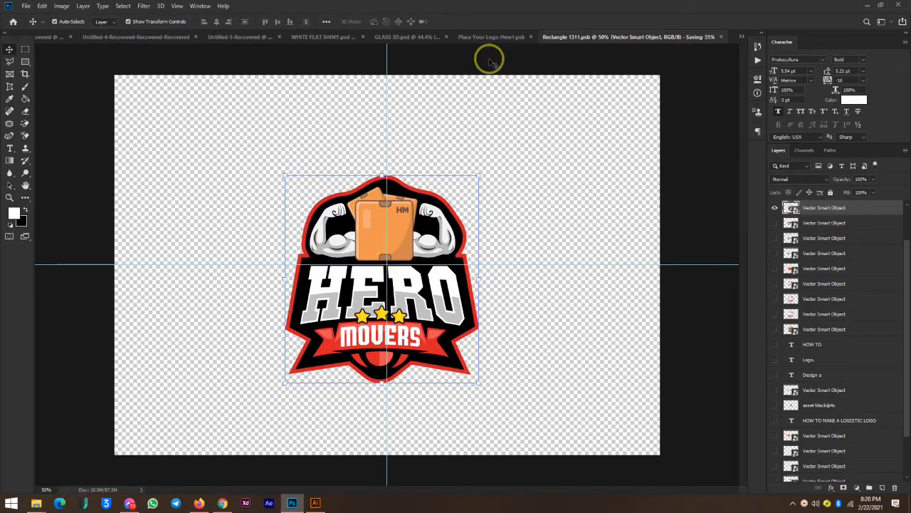
{"action": "left_click", "coordinate": [354, 39]}
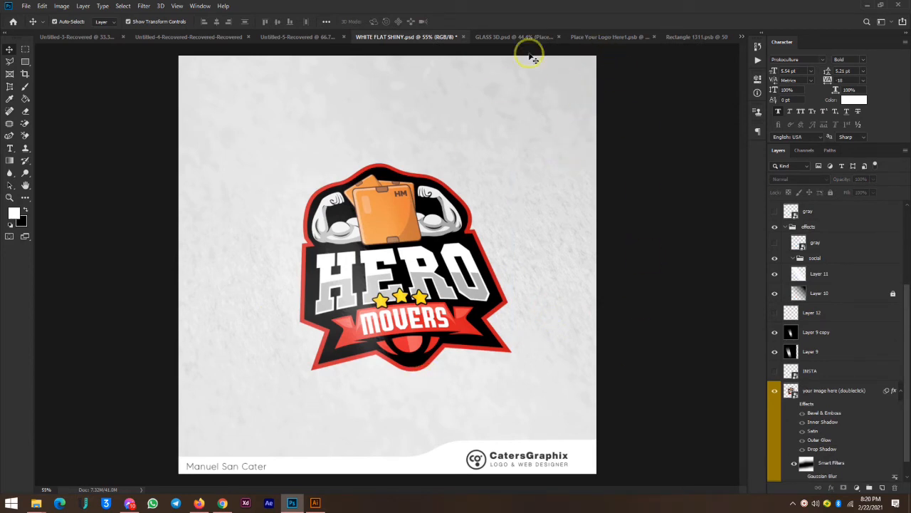
Step: Paste the Hero Movers logo from Illustrator into Place Your Logo Here1.psb, scaling it to about 147% and centering it over the Combat Coffee logo
{"action": "left_click", "coordinate": [641, 37]}
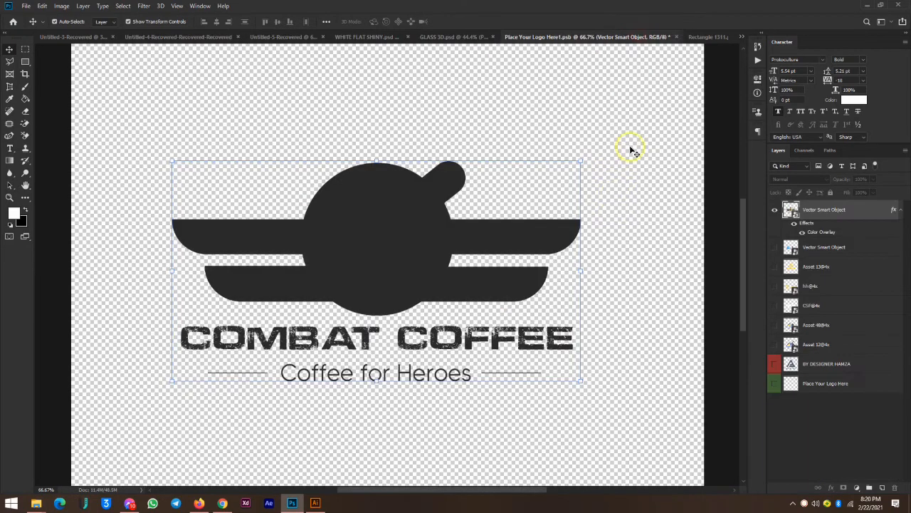
{"action": "left_click", "coordinate": [315, 502]}
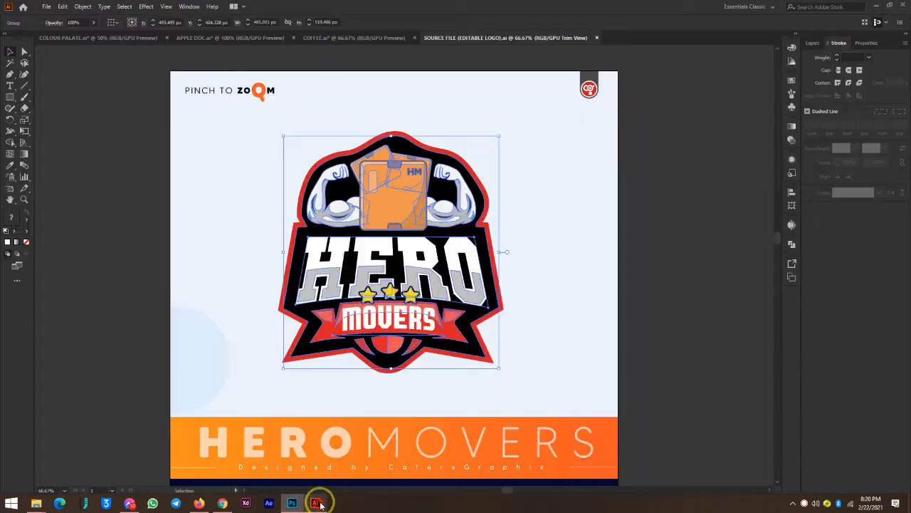
{"action": "left_click", "coordinate": [292, 503]}
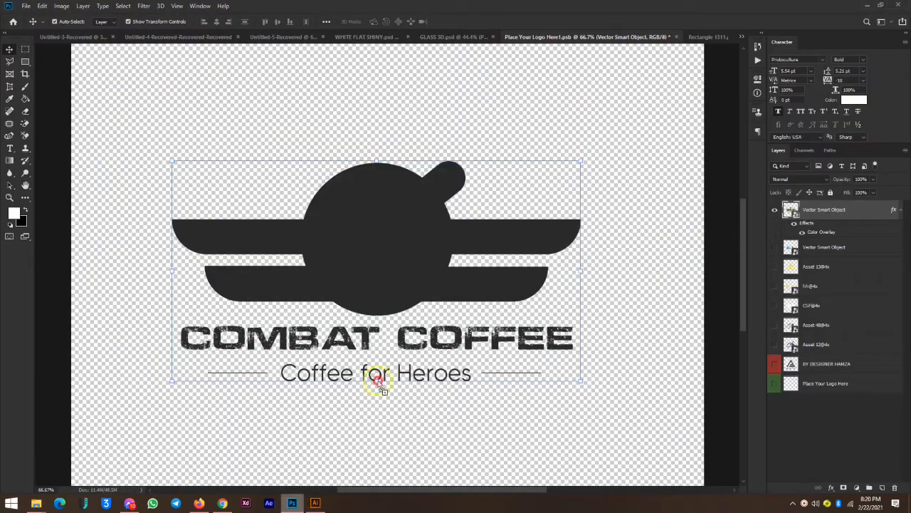
{"action": "key", "text": "ctrl+v"}
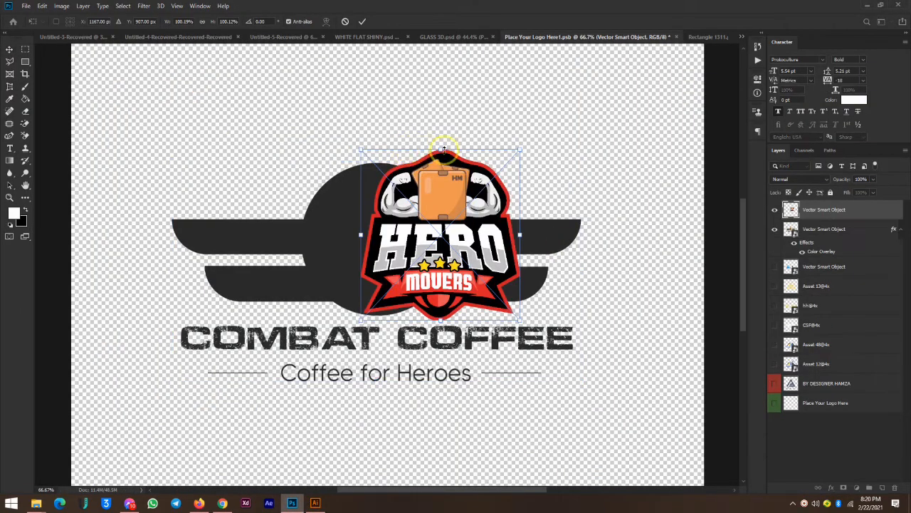
{"action": "left_click_drag", "start_coordinate": [442, 147], "coordinate": [367, 261]}
{"action": "left_click_drag", "start_coordinate": [355, 198], "coordinate": [361, 172]}
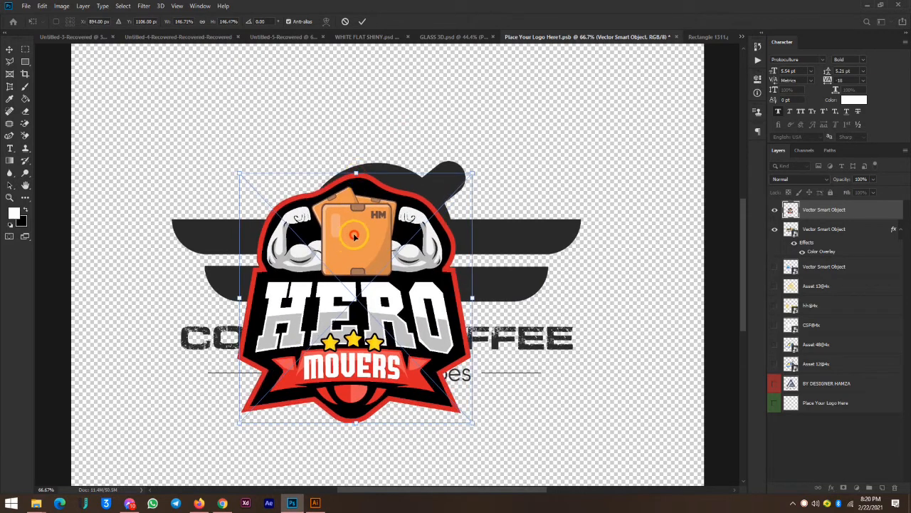
{"action": "left_click_drag", "start_coordinate": [353, 236], "coordinate": [361, 202]}
{"action": "key", "text": "Return"}
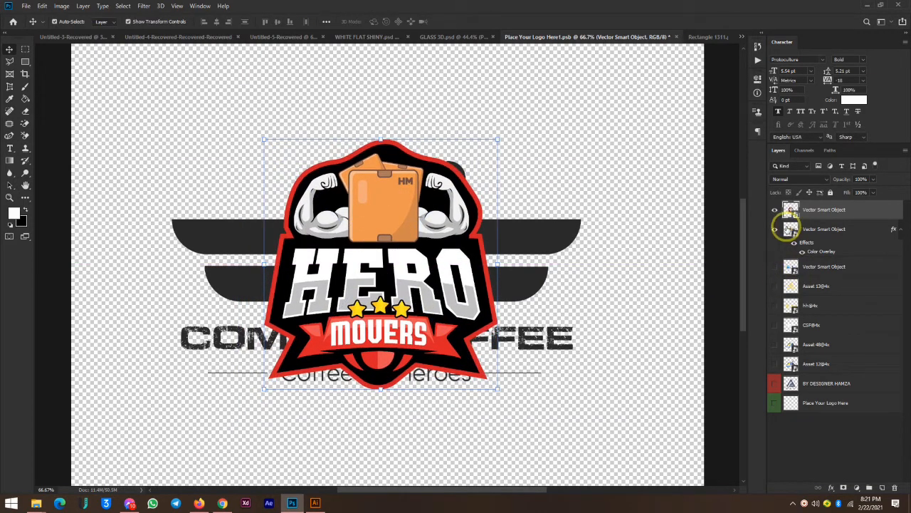
Step: Save Place Your Logo Here1.psb with its Combat Coffee layer hidden and preview the Hero Movers logo in GLASS 3D.psd
{"action": "left_click", "coordinate": [774, 229]}
{"action": "key", "text": "ctrl+s"}
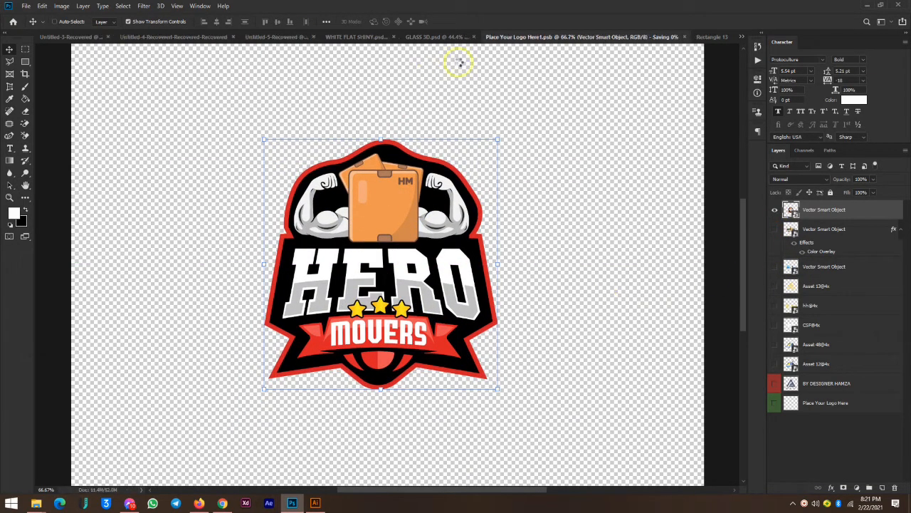
{"action": "left_click", "coordinate": [459, 37]}
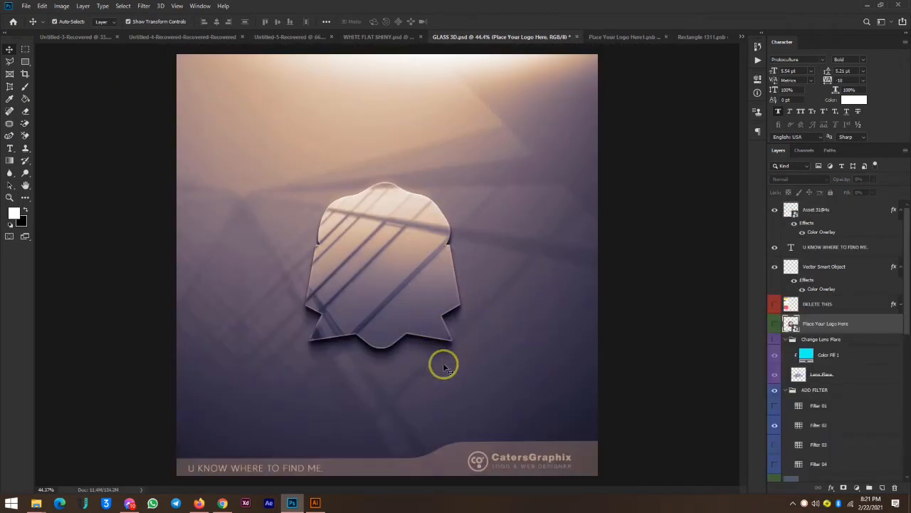
{"action": "left_click", "coordinate": [627, 39]}
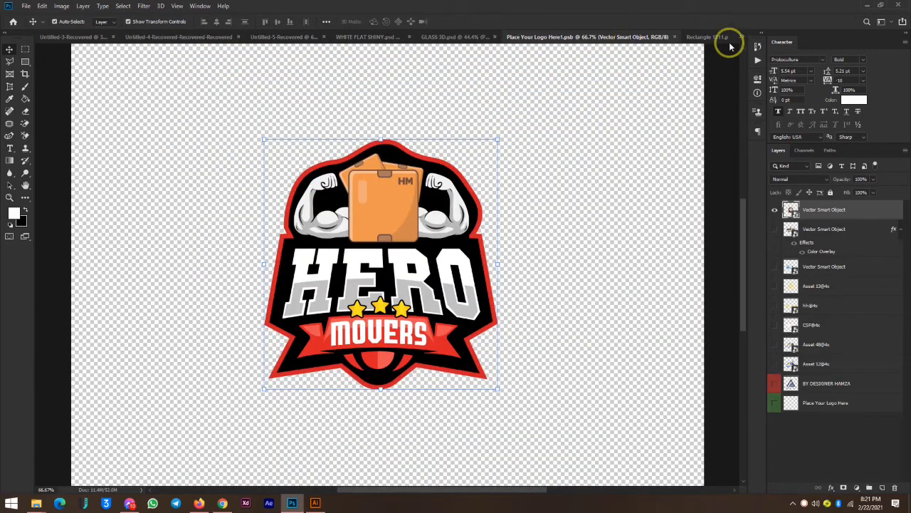
Step: Erase the white areas of the flexed arms in the Hero Movers logo in Rectangle 1311.psb with the Magic Eraser
{"action": "left_click", "coordinate": [705, 36]}
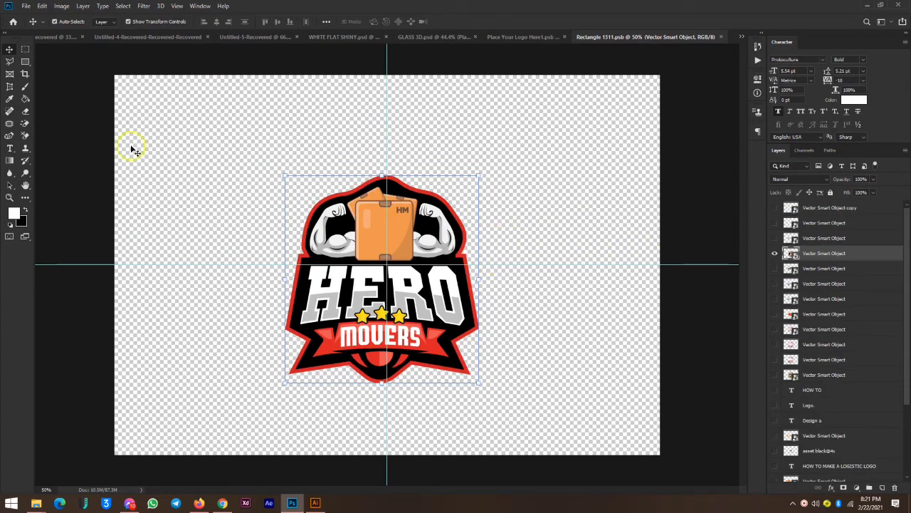
{"action": "left_click", "coordinate": [25, 123]}
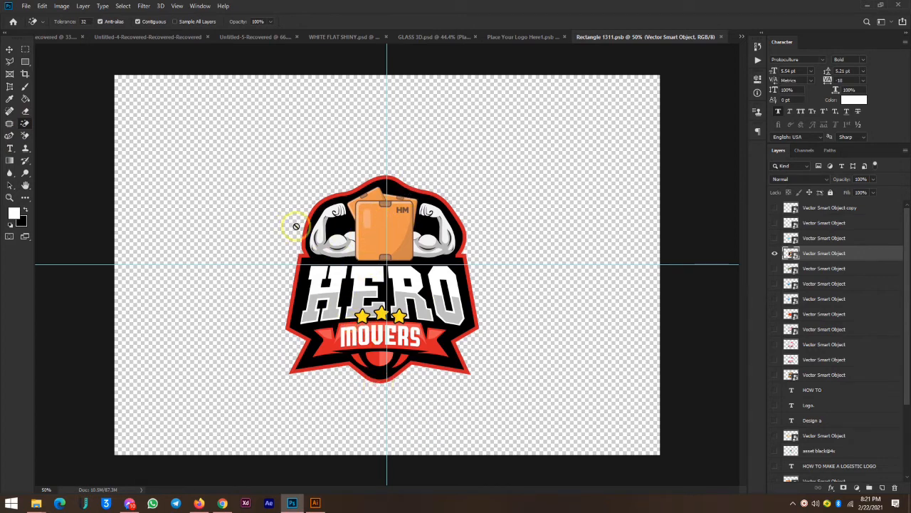
{"action": "left_click", "coordinate": [313, 249]}
{"action": "left_click", "coordinate": [437, 192]}
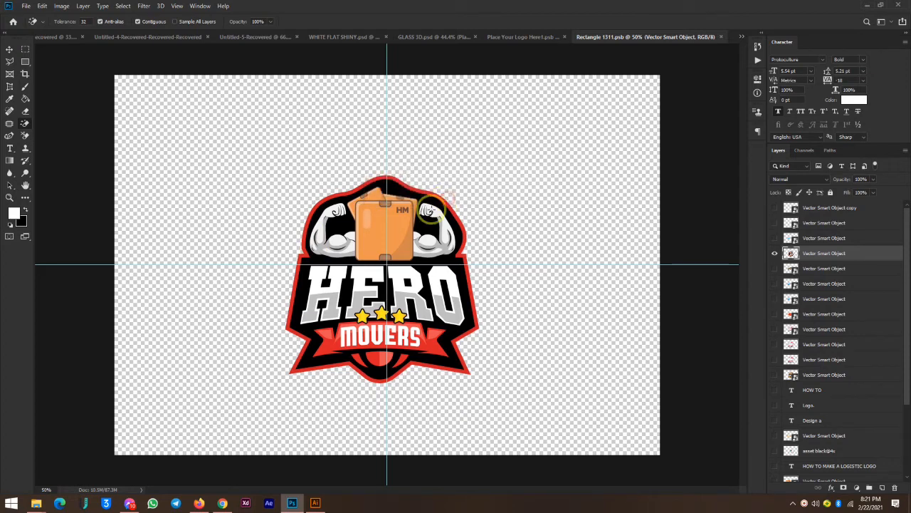
{"action": "left_click", "coordinate": [320, 242]}
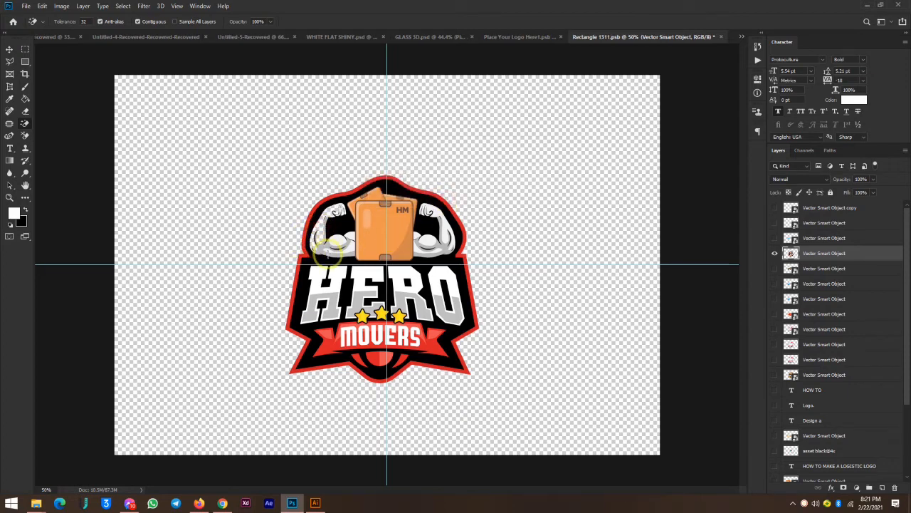
{"action": "left_click", "coordinate": [325, 247]}
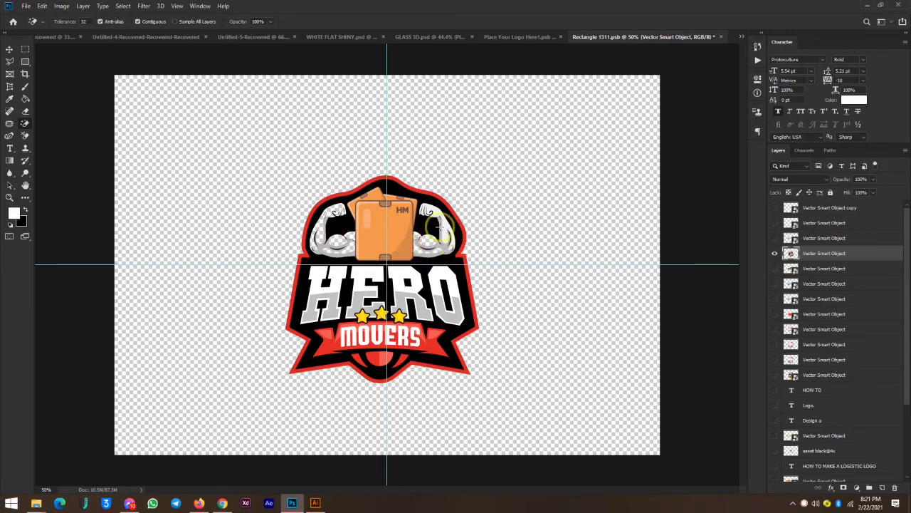
{"action": "left_click", "coordinate": [443, 230]}
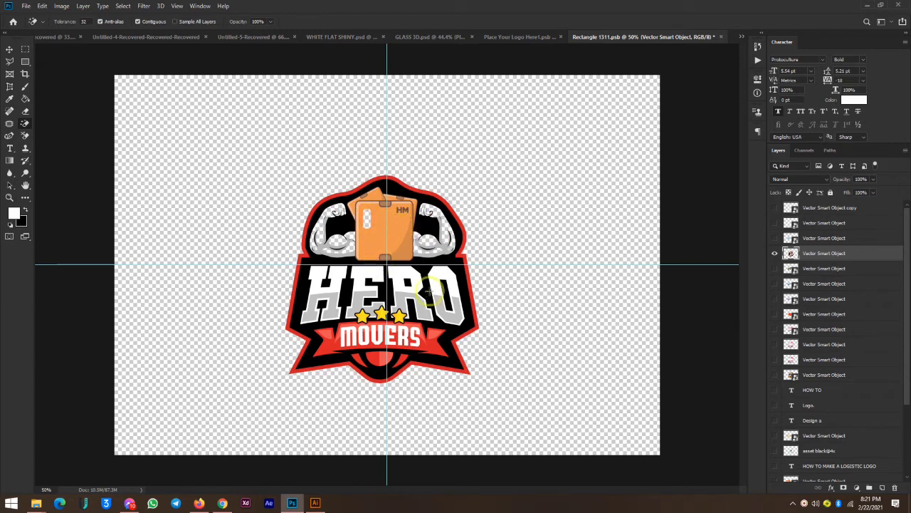
Step: Erase the white fills of the HERO and MOVERS letters with the Magic Eraser and save Rectangle 1311.psb
{"action": "left_click", "coordinate": [356, 271]}
{"action": "key", "text": "ctrl+z"}
{"action": "left_click", "coordinate": [358, 302]}
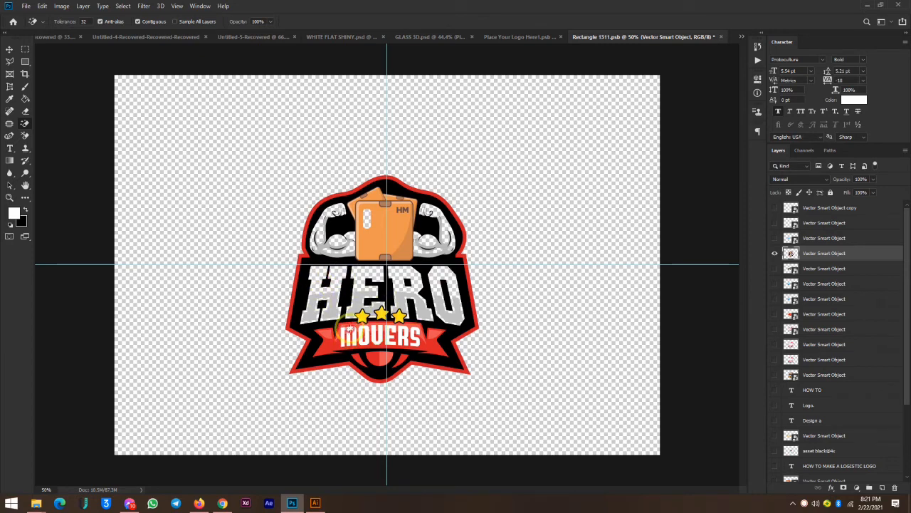
{"action": "left_click", "coordinate": [361, 332]}
{"action": "left_click", "coordinate": [384, 334]}
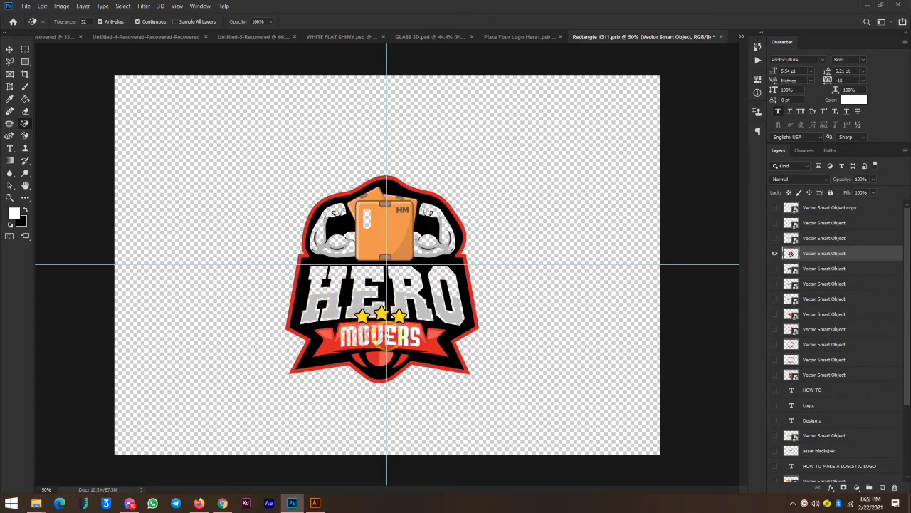
{"action": "left_click", "coordinate": [392, 334]}
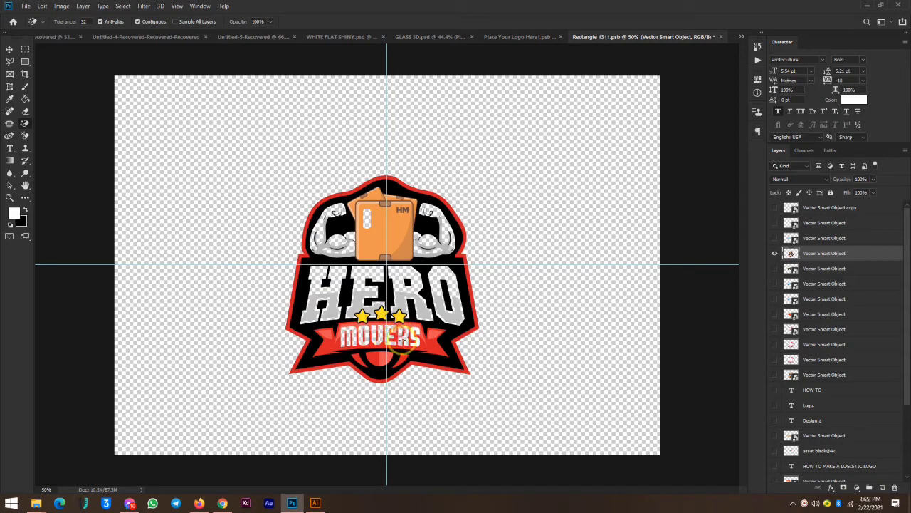
{"action": "left_click", "coordinate": [413, 333]}
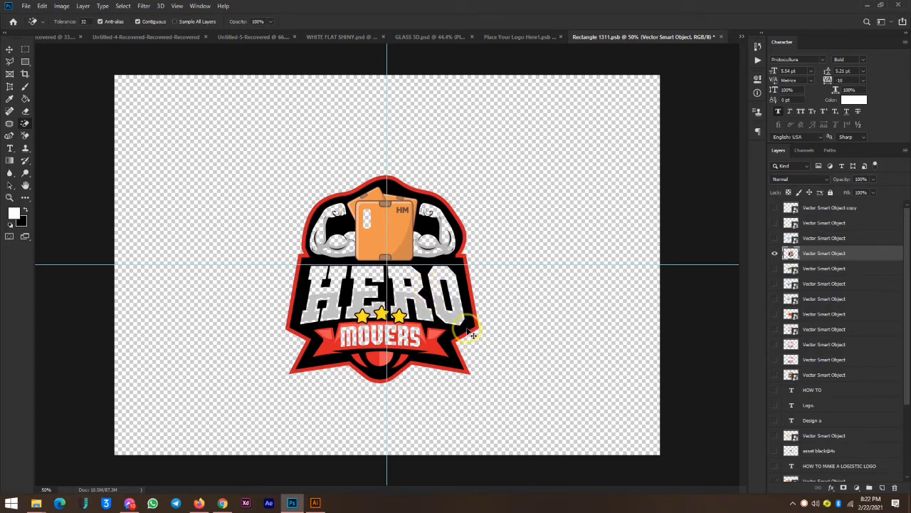
{"action": "key", "text": "ctrl+s"}
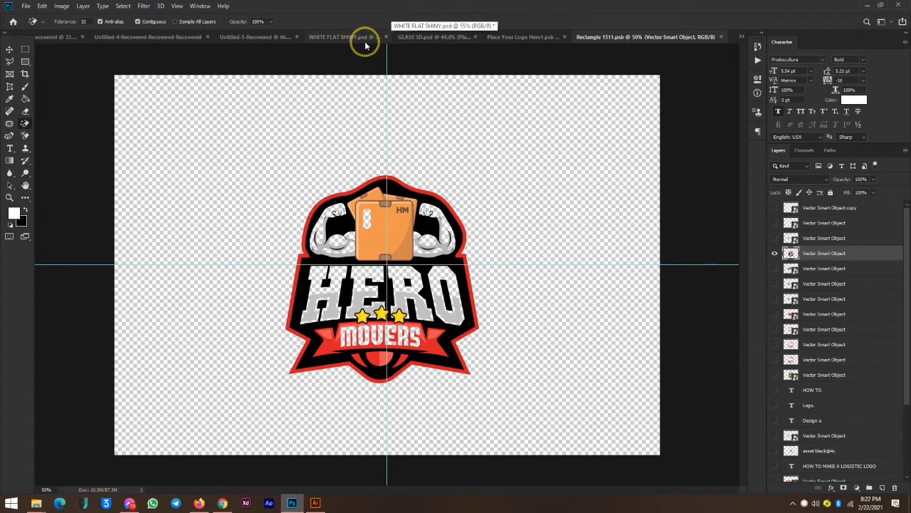
Step: Copy the cut-out Hero Movers logo from Rectangle 1311.psb into Place Your Logo Here1.psb, hide the uncut logo's layer and save
{"action": "left_click", "coordinate": [446, 36]}
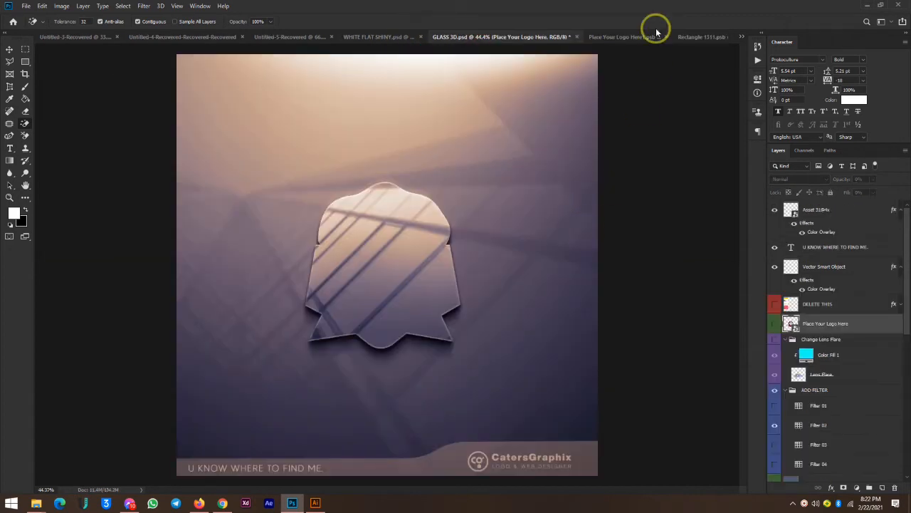
{"action": "left_click", "coordinate": [694, 37]}
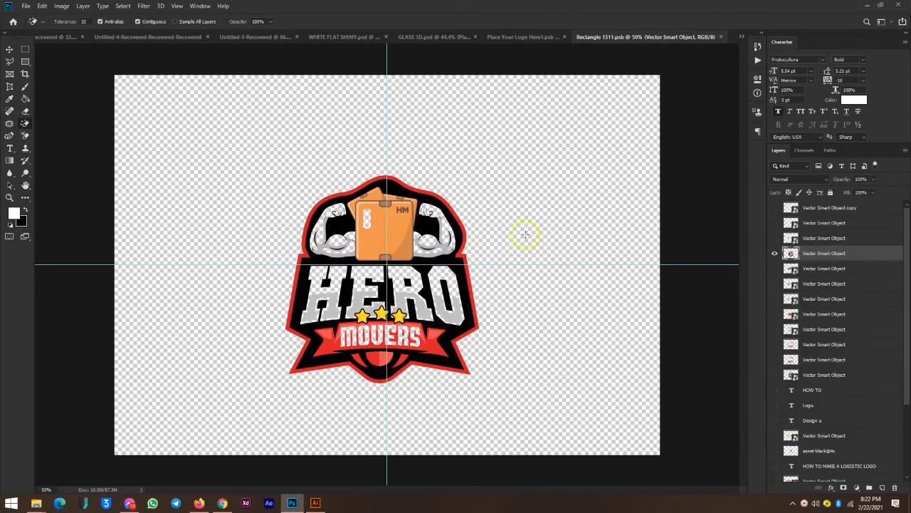
{"action": "left_click", "coordinate": [520, 36]}
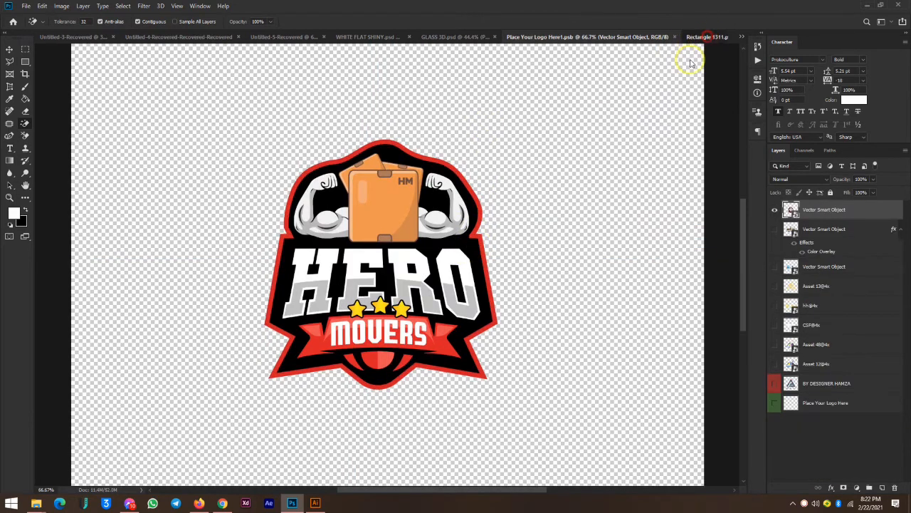
{"action": "left_click", "coordinate": [704, 37]}
{"action": "left_click", "coordinate": [9, 49]}
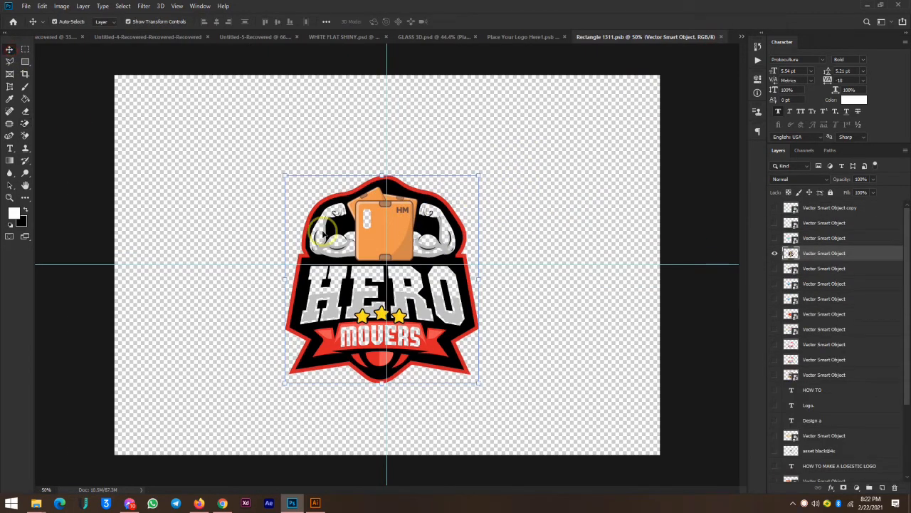
{"action": "left_click_drag", "start_coordinate": [388, 210], "coordinate": [525, 55]}
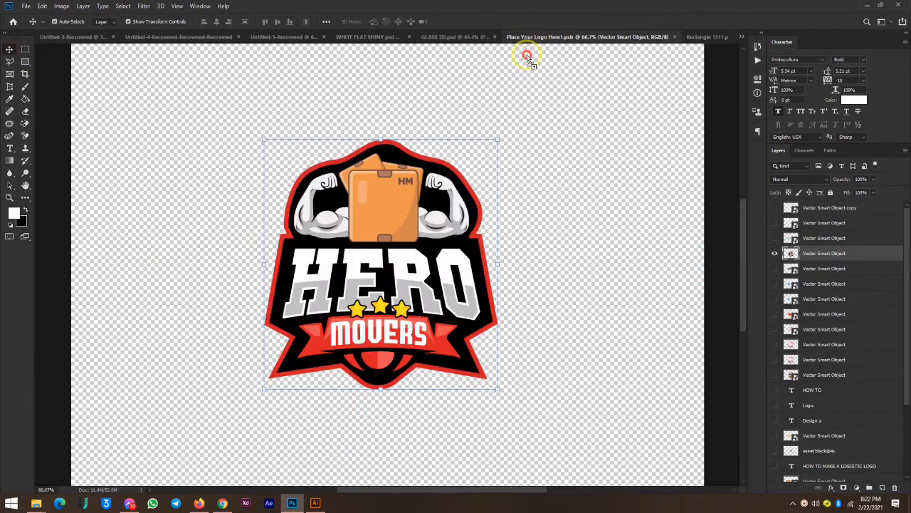
{"action": "left_click_drag", "start_coordinate": [422, 184], "coordinate": [392, 221]}
{"action": "left_click", "coordinate": [775, 229]}
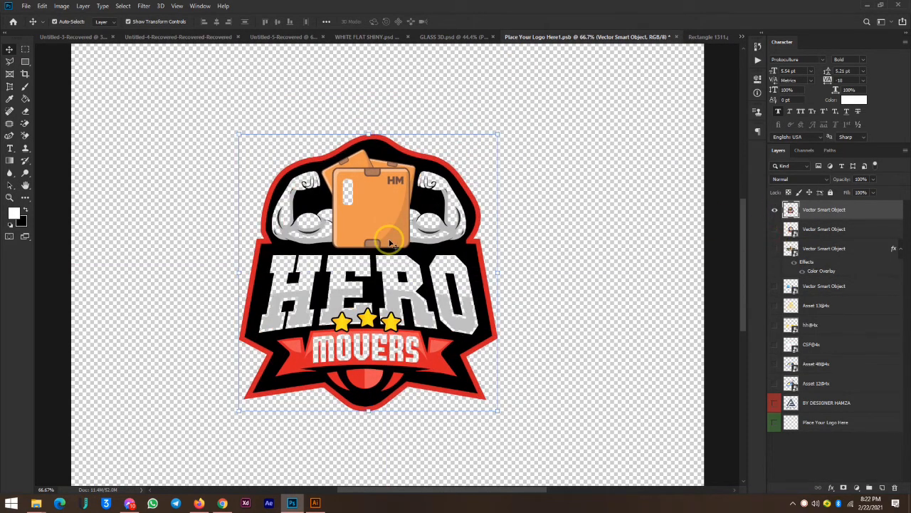
{"action": "key", "text": "ctrl+s"}
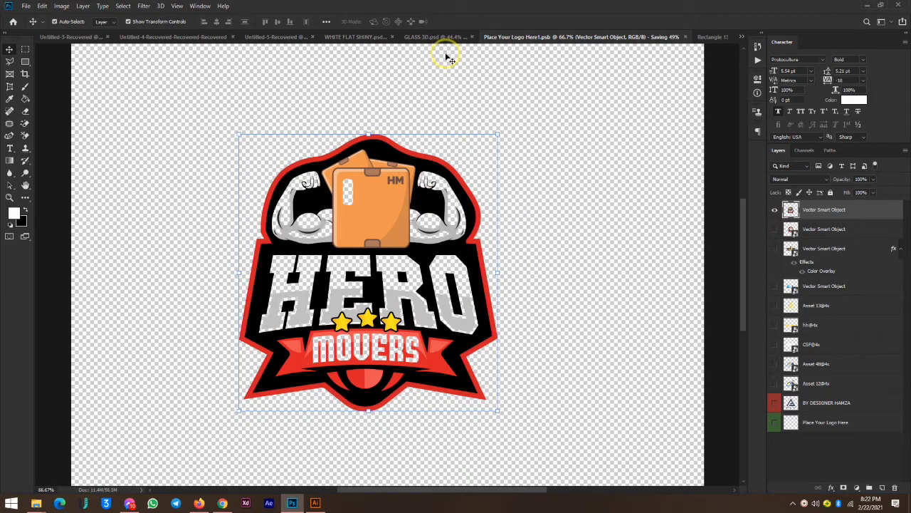
Step: Compare the cut-out Hero Movers logo in GLASS 3D.psd with the full-colour version in WHITE FLAT SHINY.psd
{"action": "left_click", "coordinate": [437, 37]}
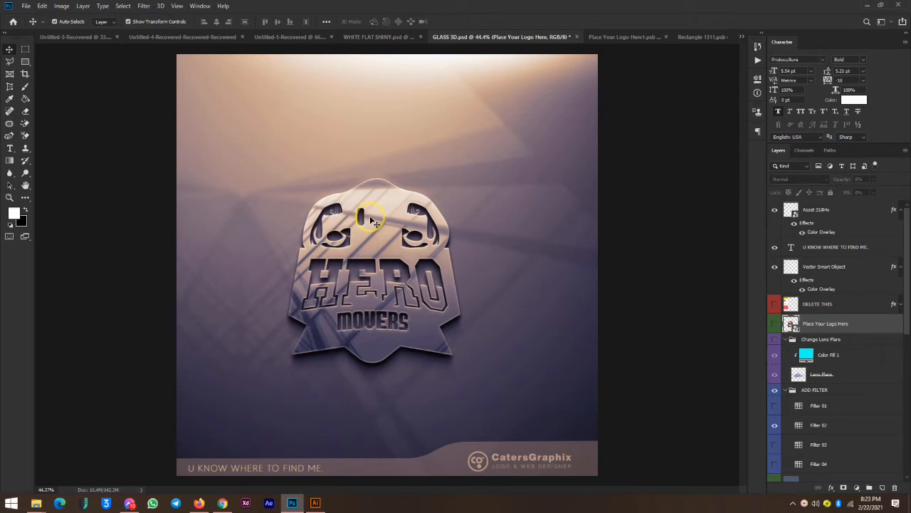
{"action": "left_click", "coordinate": [360, 36]}
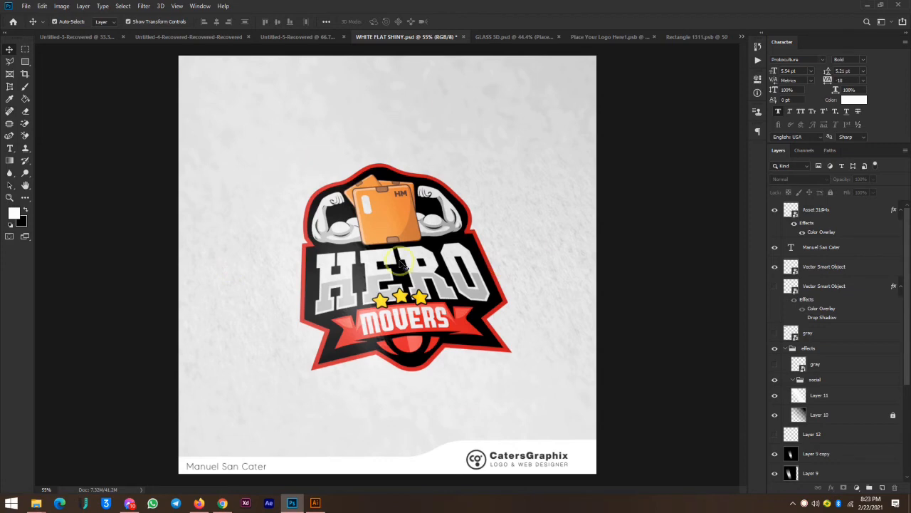
{"action": "left_click", "coordinate": [509, 37]}
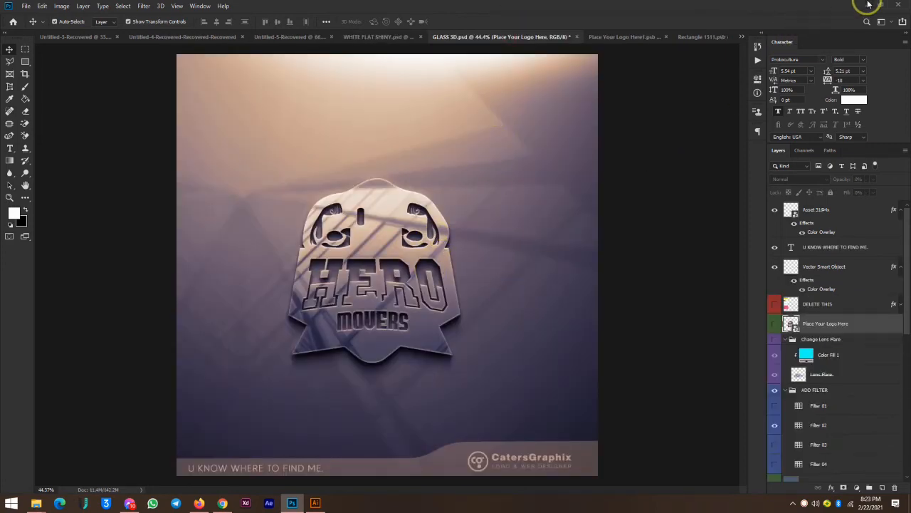
Step: Open GOLD PREMIUM LOGO.psd from the SUPER MAJOR folder and open its "Your logo here" smart object for editing
{"action": "left_click", "coordinate": [864, 5]}
{"action": "left_click", "coordinate": [883, 5]}
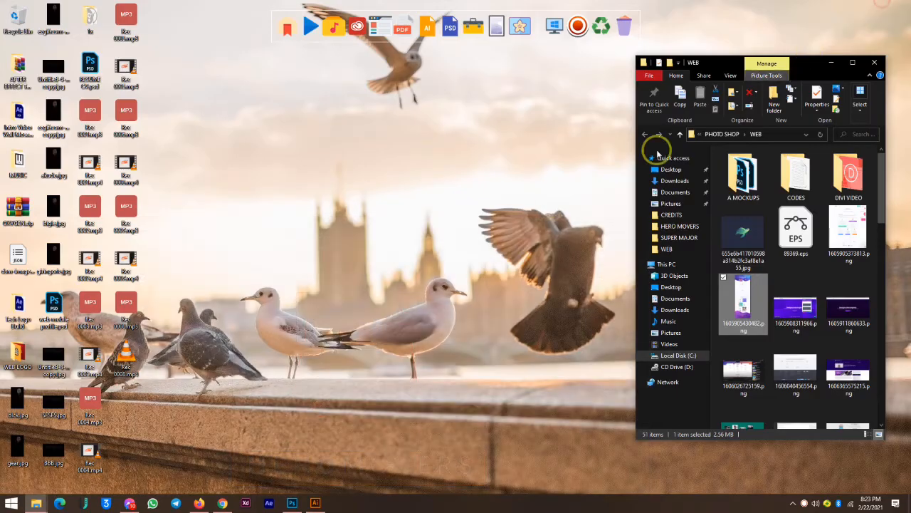
{"action": "mouse_move", "coordinate": [35, 497]}
{"action": "left_click", "coordinate": [71, 465]}
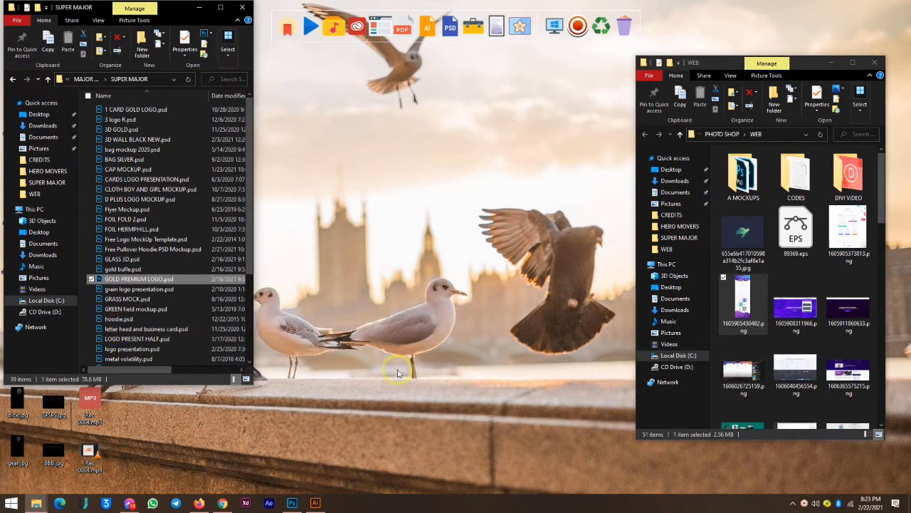
{"action": "double_click", "coordinate": [124, 279]}
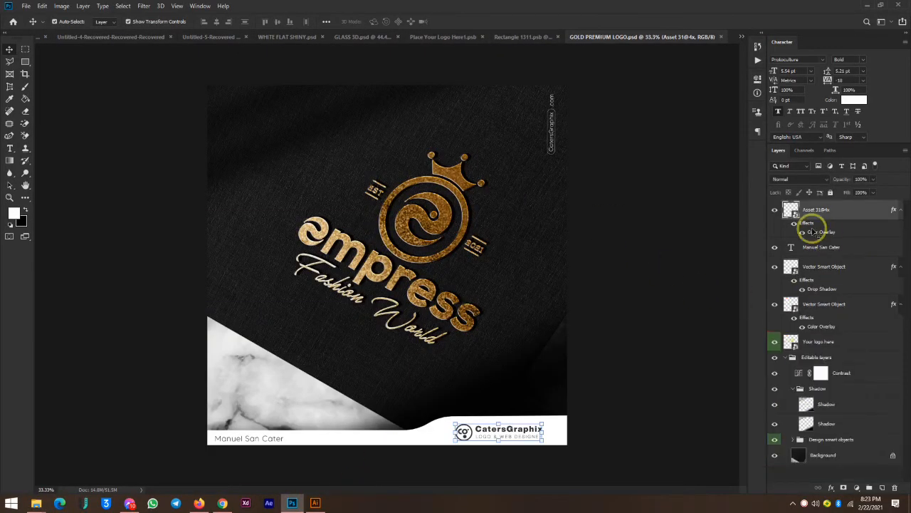
{"action": "left_click", "coordinate": [794, 312]}
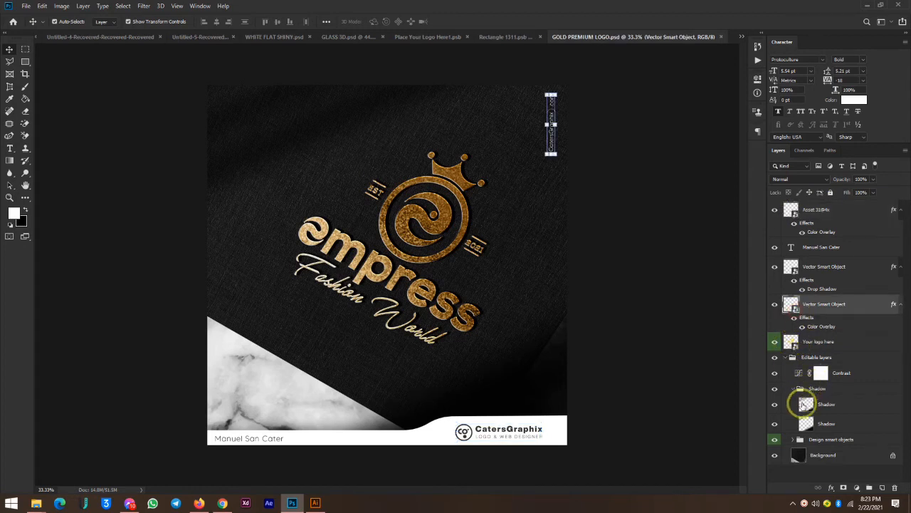
{"action": "left_click", "coordinate": [795, 345]}
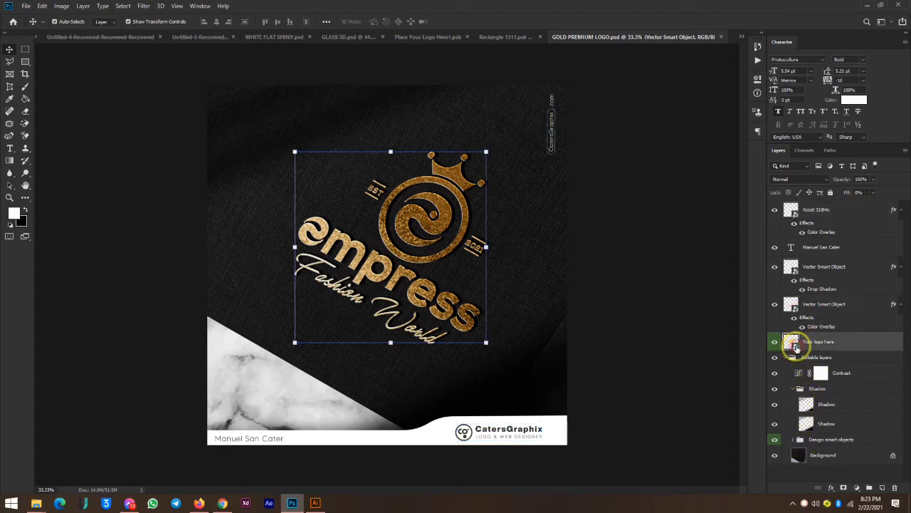
{"action": "double_click", "coordinate": [794, 345]}
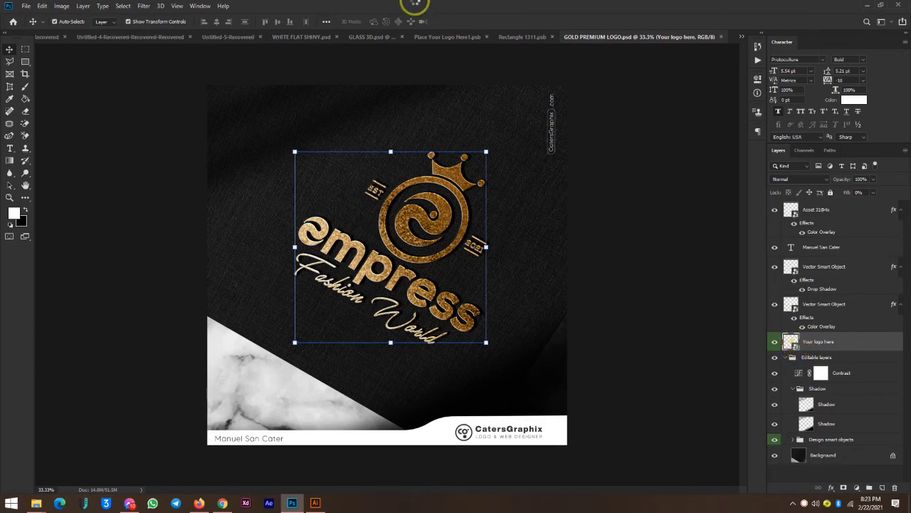
Step: Copy the cut-out Hero Movers logo from Rectangle 1311.psb into Vector Smart Object.psb, scaling it to about 148% over the Empress logo
{"action": "left_click", "coordinate": [442, 36]}
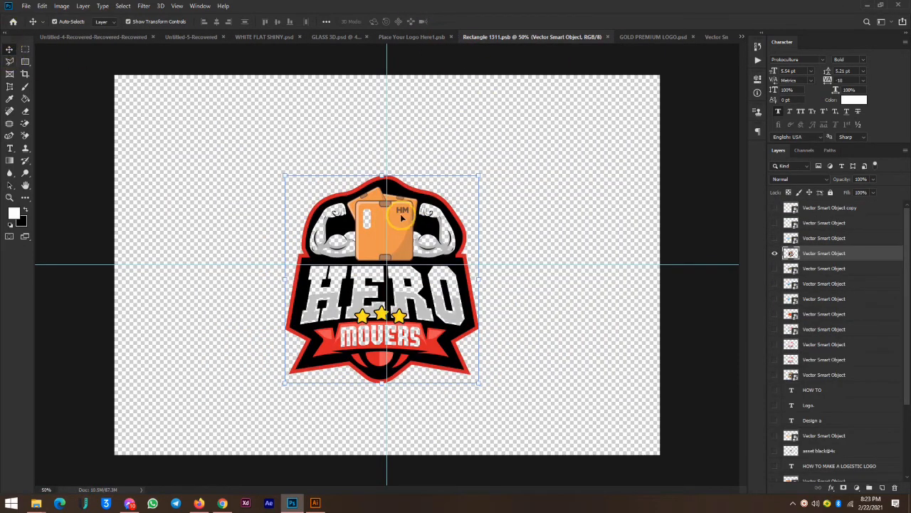
{"action": "left_click_drag", "start_coordinate": [403, 218], "coordinate": [388, 245]}
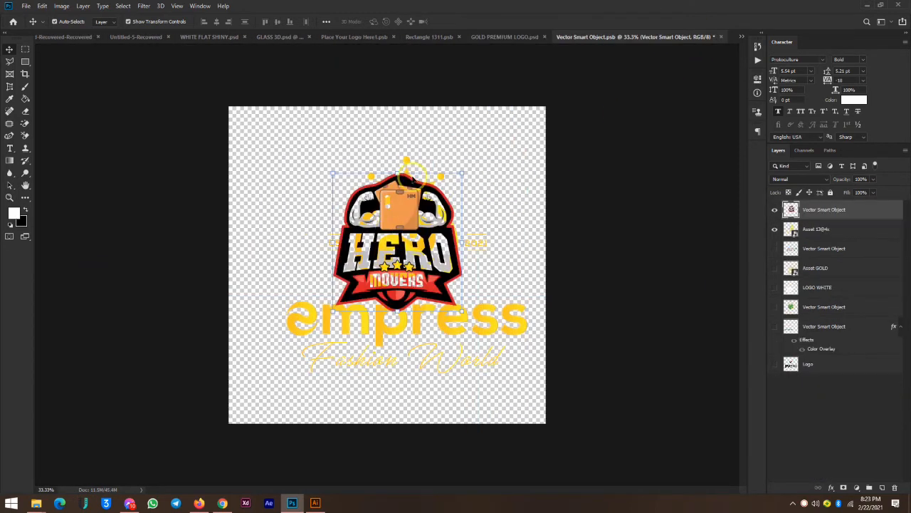
{"action": "mouse_move", "coordinate": [399, 166]}
{"action": "left_mouse_down"}
{"action": "mouse_move", "coordinate": [407, 98]}
{"action": "mouse_move", "coordinate": [406, 168]}
{"action": "left_mouse_up"}
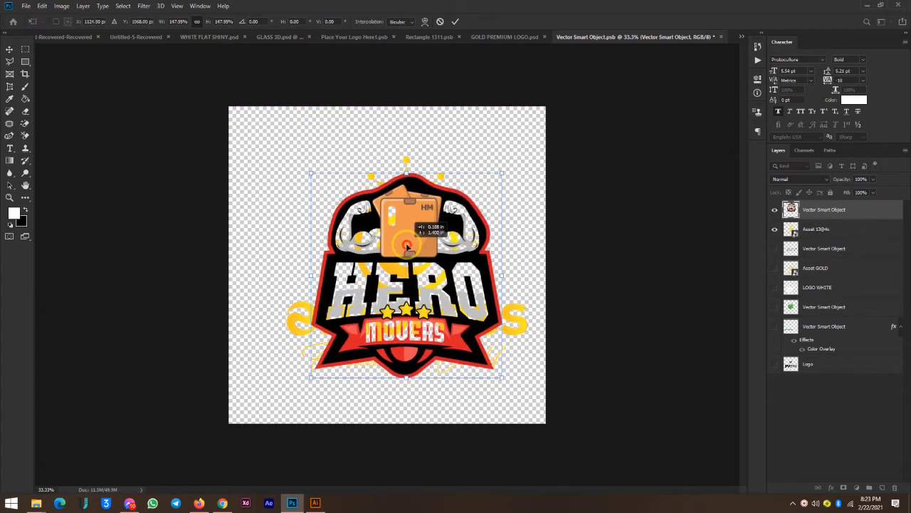
{"action": "key", "text": "Return"}
Step: Save Vector Smart Object.psb with its Empress logo layer hidden and preview the Hero Movers logo in GOLD PREMIUM LOGO.psd
{"action": "left_click", "coordinate": [774, 230]}
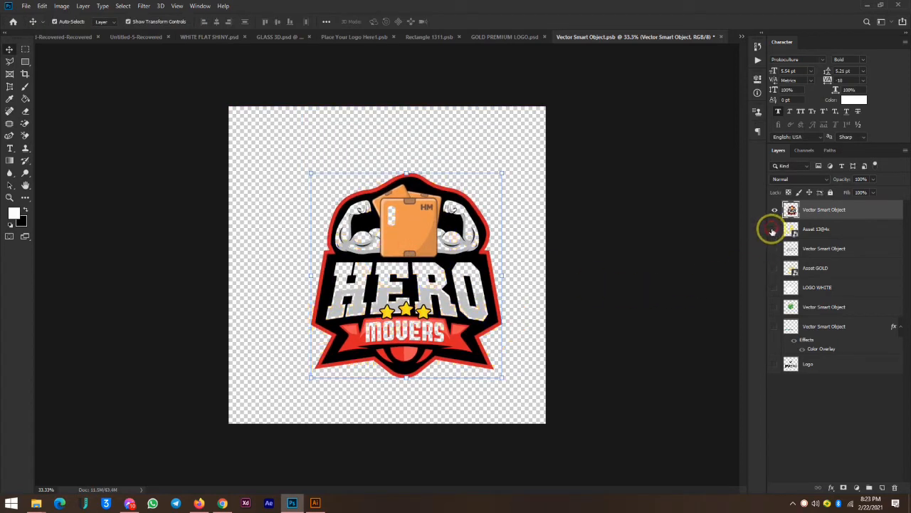
{"action": "key", "text": "ctrl+s"}
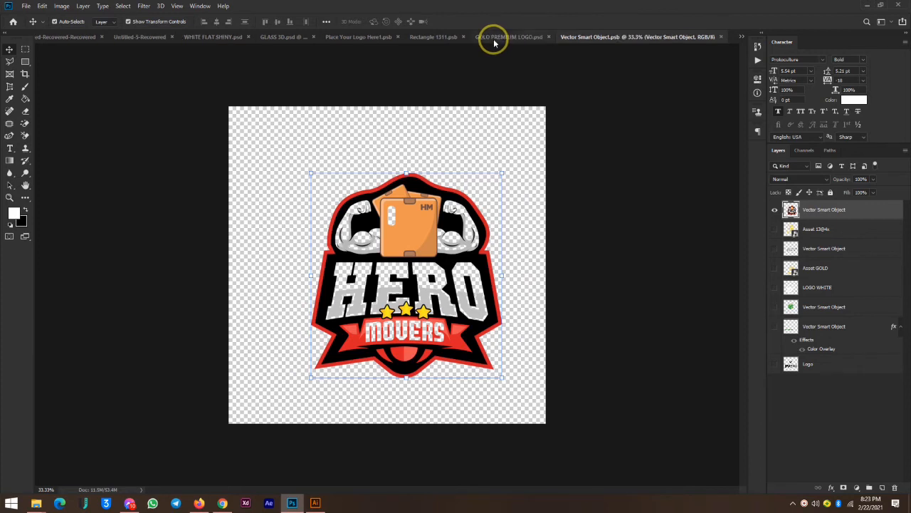
{"action": "left_click", "coordinate": [497, 37]}
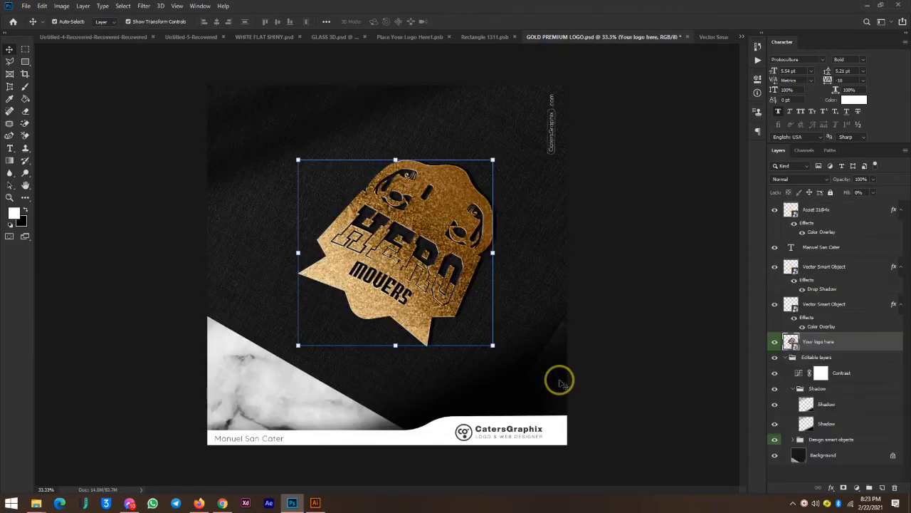
Step: Place the white-text Apple Lite Care logo from Illustrator's APPLE DOC.ai into Vector Smart Object.psb, over the Hero Movers logo
{"action": "left_click", "coordinate": [720, 37]}
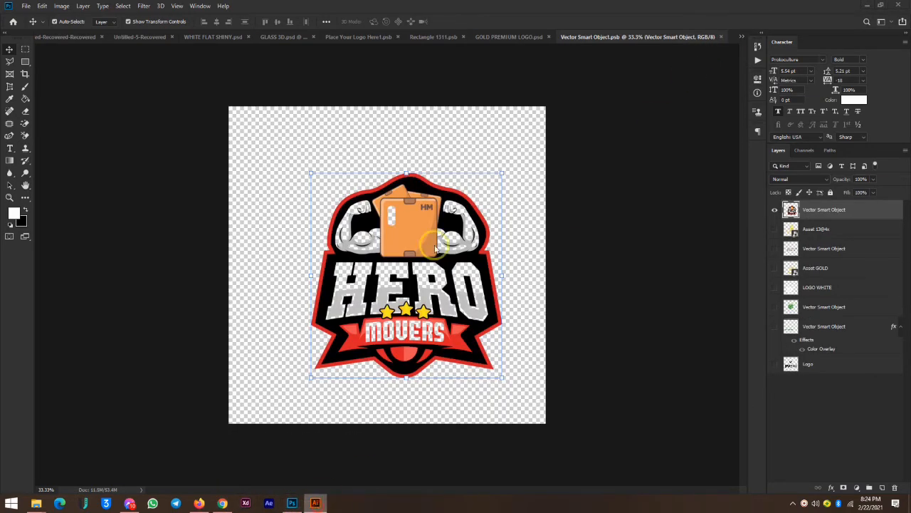
{"action": "left_click", "coordinate": [316, 503]}
{"action": "left_click", "coordinate": [265, 37]}
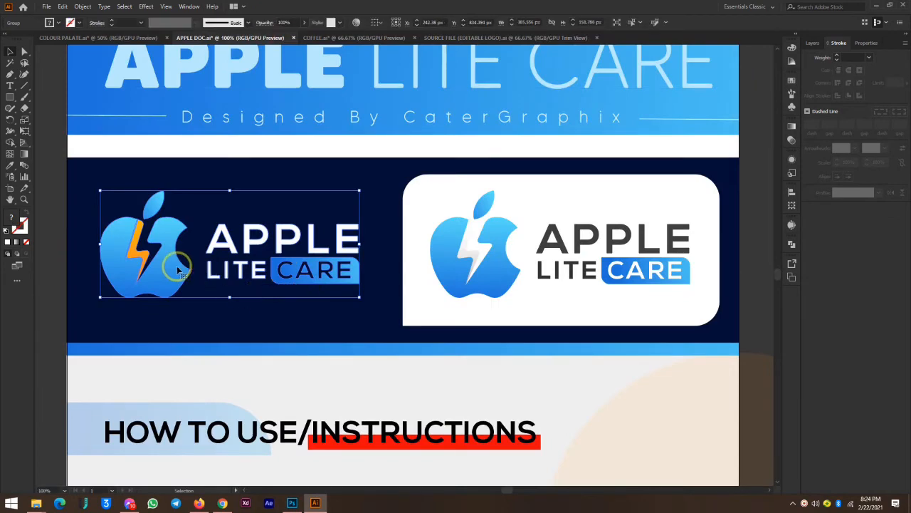
{"action": "left_click_drag", "start_coordinate": [175, 262], "coordinate": [454, 274]}
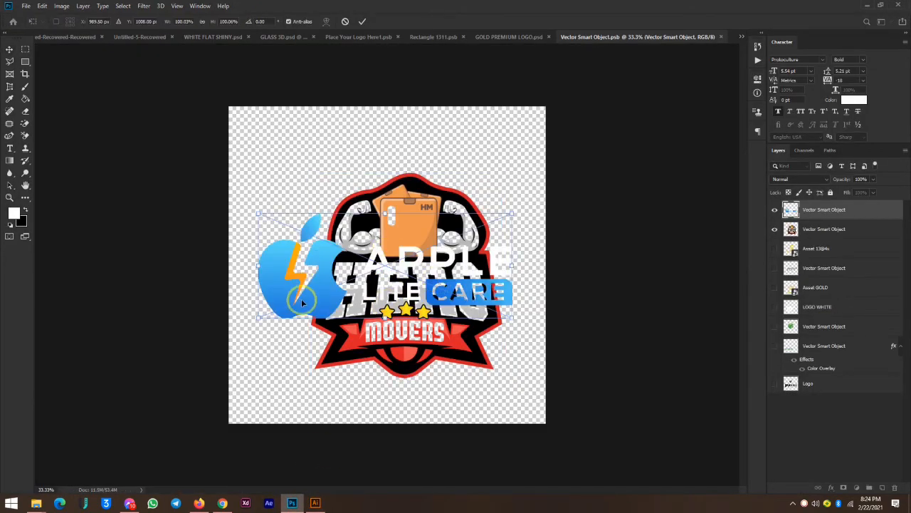
{"action": "left_click_drag", "start_coordinate": [313, 299], "coordinate": [327, 299]}
{"action": "key", "text": "Return"}
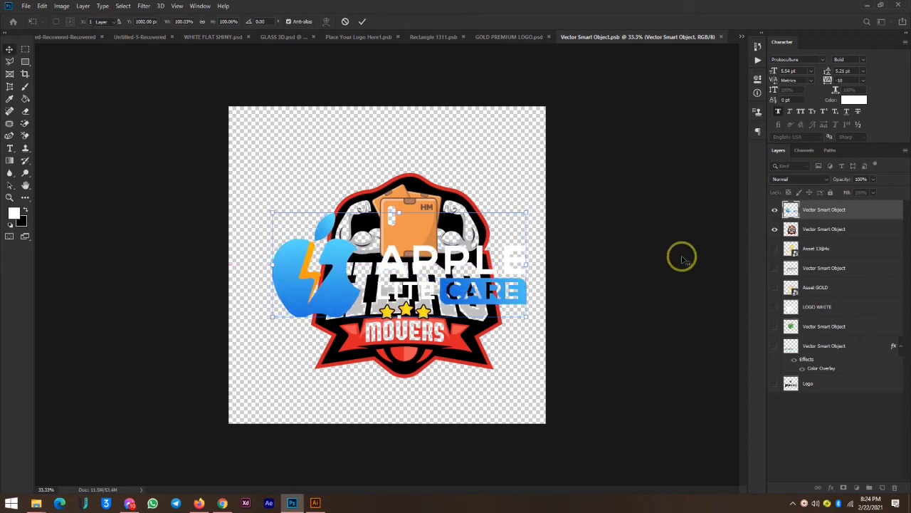
Step: Hide the Hero Movers logo layer, save Vector Smart Object.psb and preview the Apple Lite Care logo in GOLD PREMIUM LOGO.psd
{"action": "left_click", "coordinate": [775, 229]}
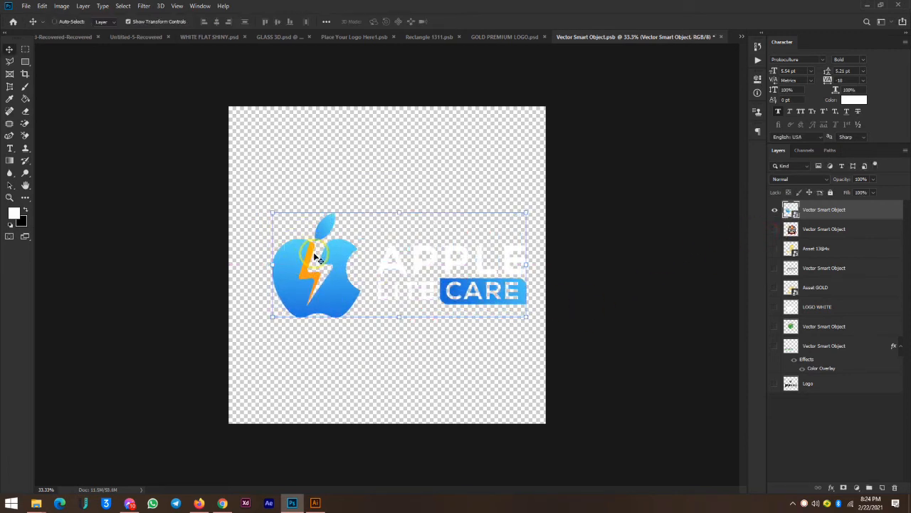
{"action": "key", "text": "ctrl+s"}
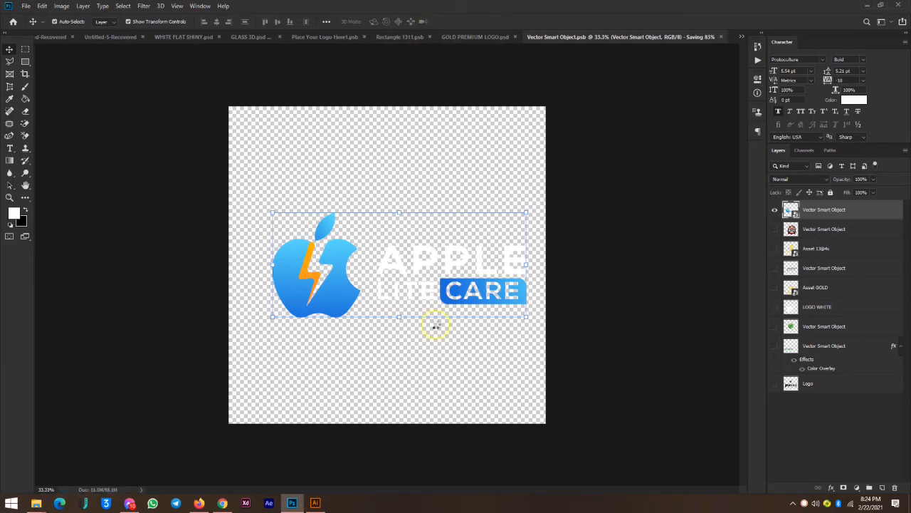
{"action": "left_click", "coordinate": [507, 37]}
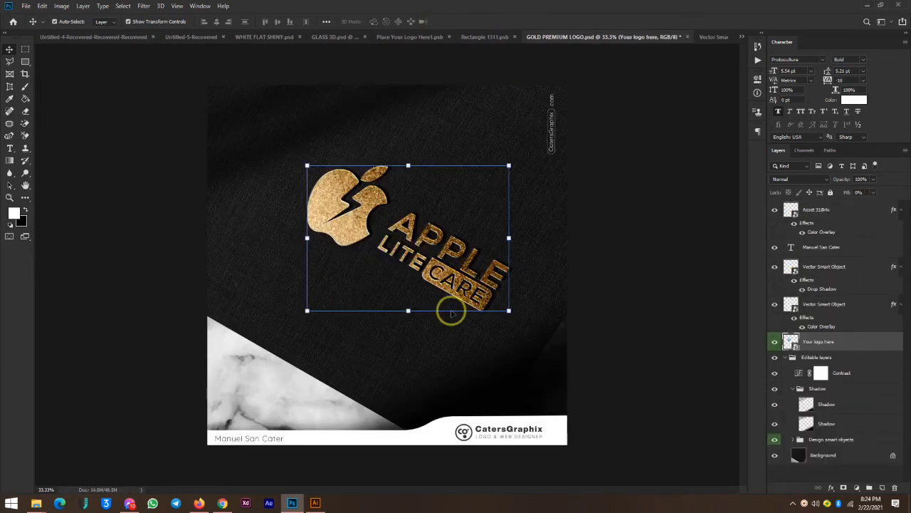
{"action": "left_click", "coordinate": [619, 276]}
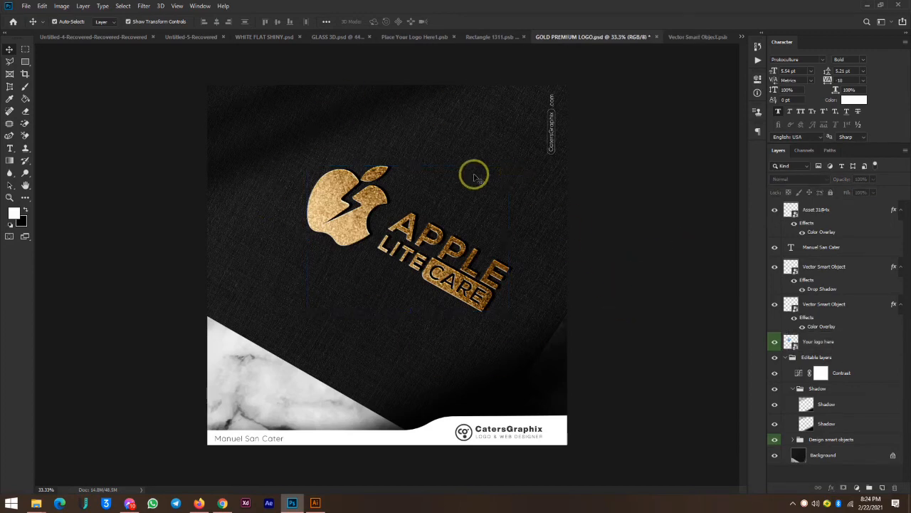
Step: Move the Apple Lite Care logo slightly down in Vector Smart Object.psb, save it and check its placement in GOLD PREMIUM LOGO.psd
{"action": "left_click", "coordinate": [687, 37]}
{"action": "left_click_drag", "start_coordinate": [345, 299], "coordinate": [345, 321]}
{"action": "left_click", "coordinate": [573, 249]}
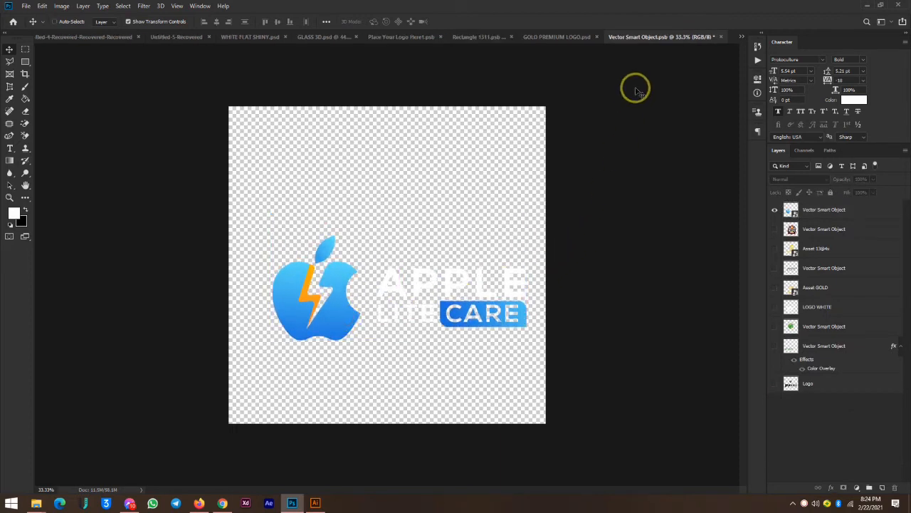
{"action": "key", "text": "ctrl+s"}
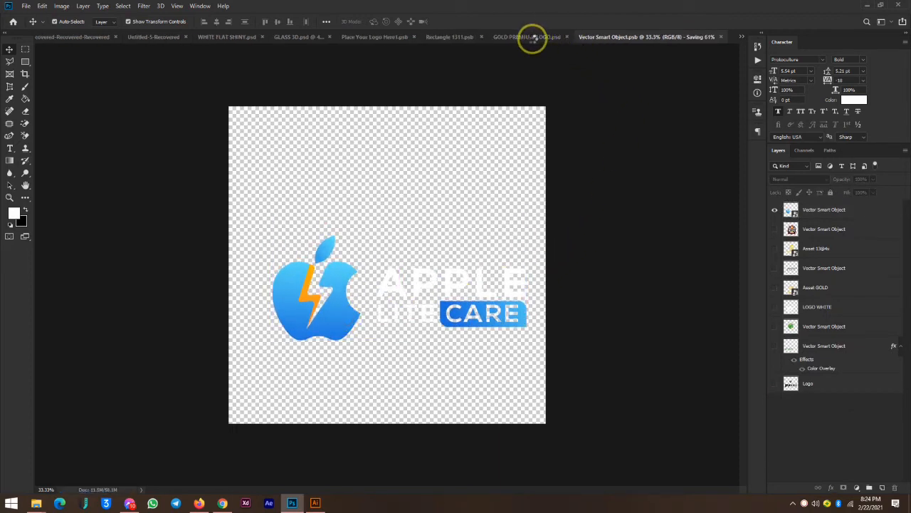
{"action": "left_click", "coordinate": [573, 41]}
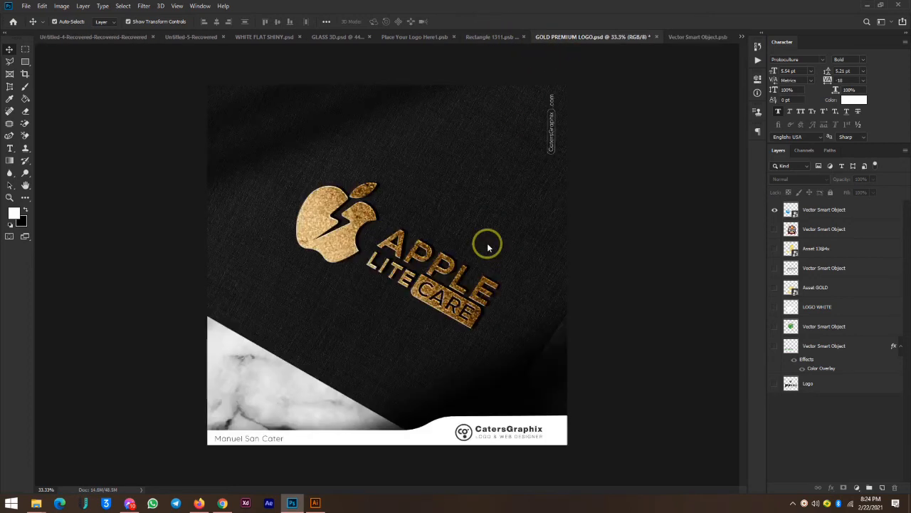
Step: Switch to Illustrator and select the dark-text Apple Lite Care logo on the white panel in APPLE DOC.ai
{"action": "left_click", "coordinate": [315, 503]}
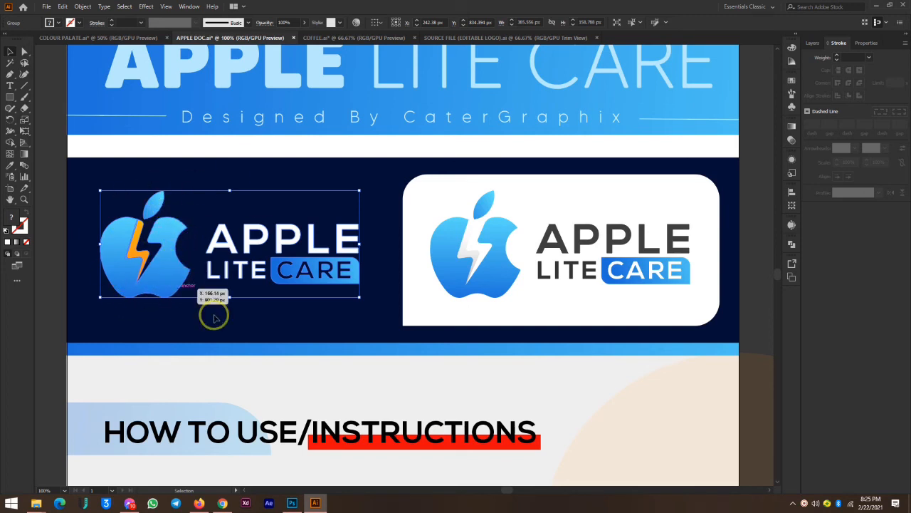
{"action": "left_click", "coordinate": [461, 269]}
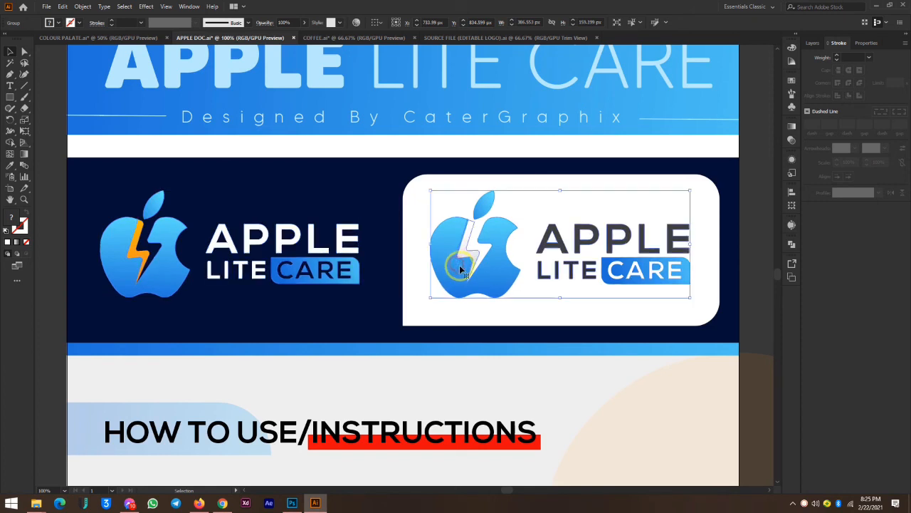